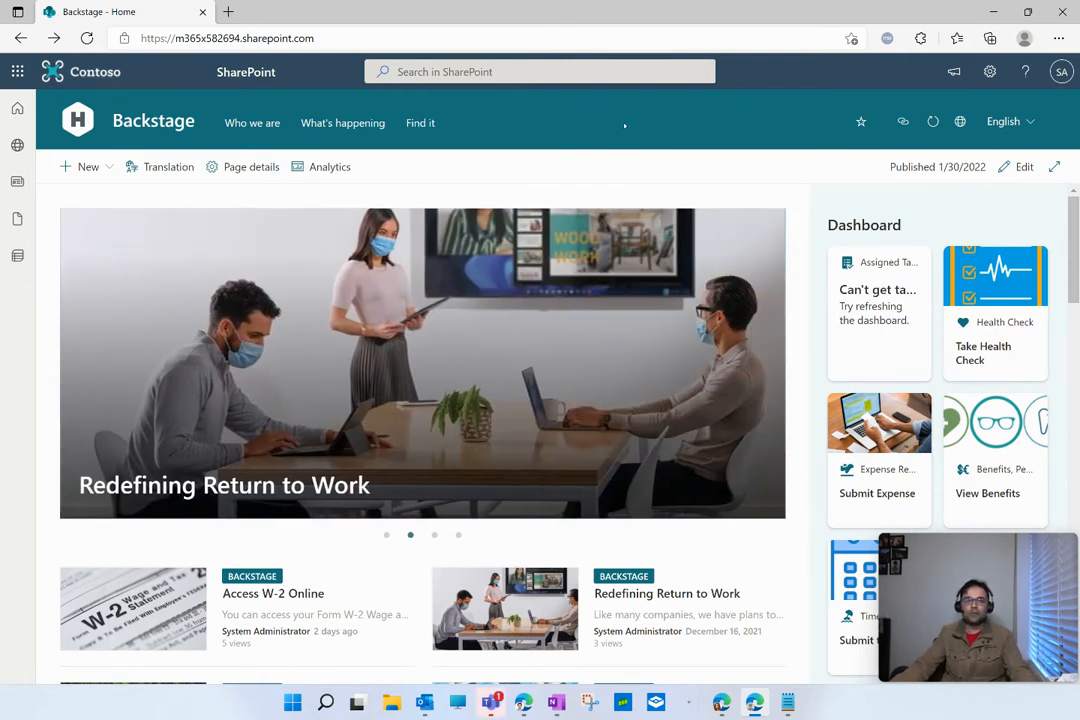
- Create a news post on the Backstage site from the Blank template after previewing the Basic text and Visual templates
click(90, 168)
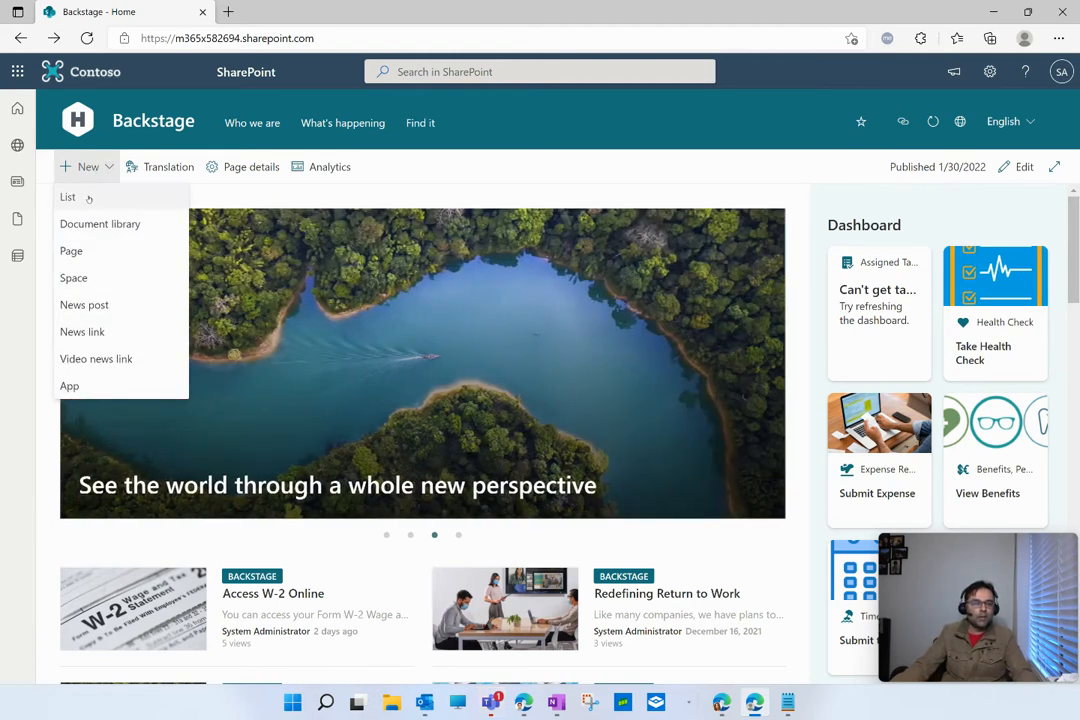
click(96, 306)
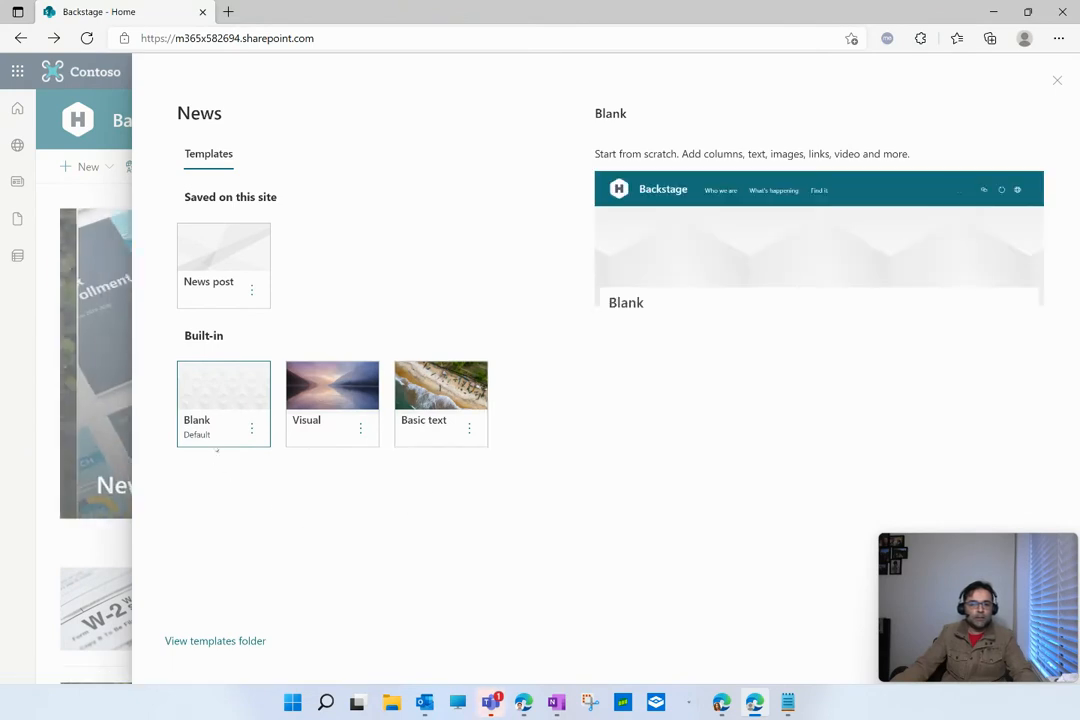
click(440, 395)
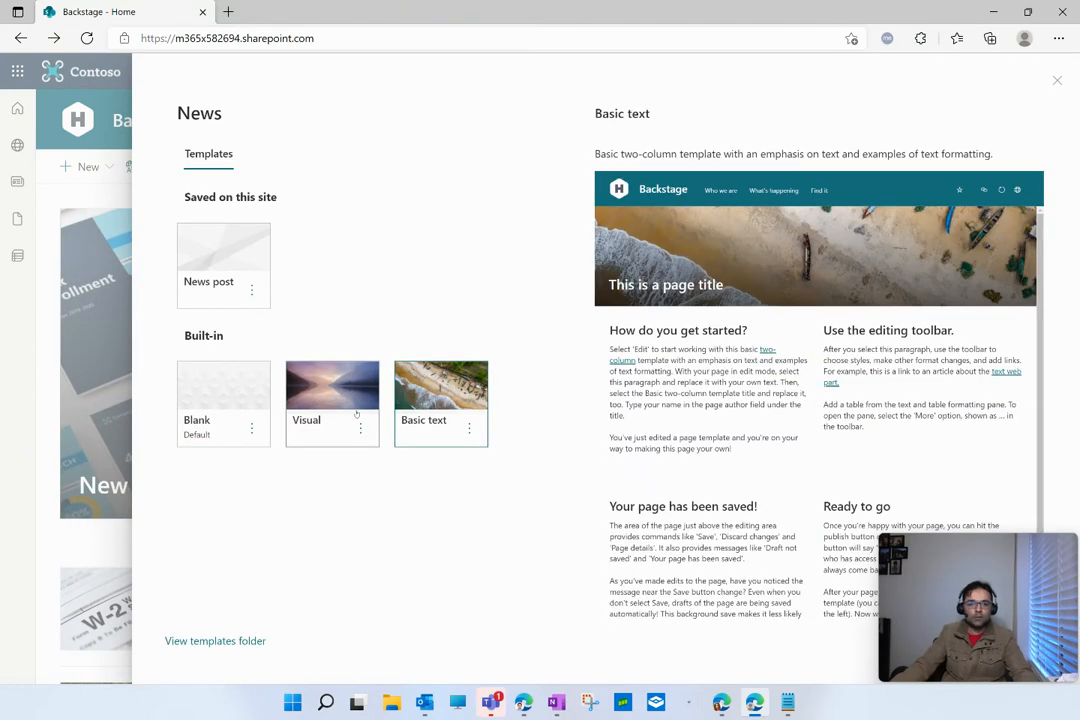
click(340, 410)
click(217, 404)
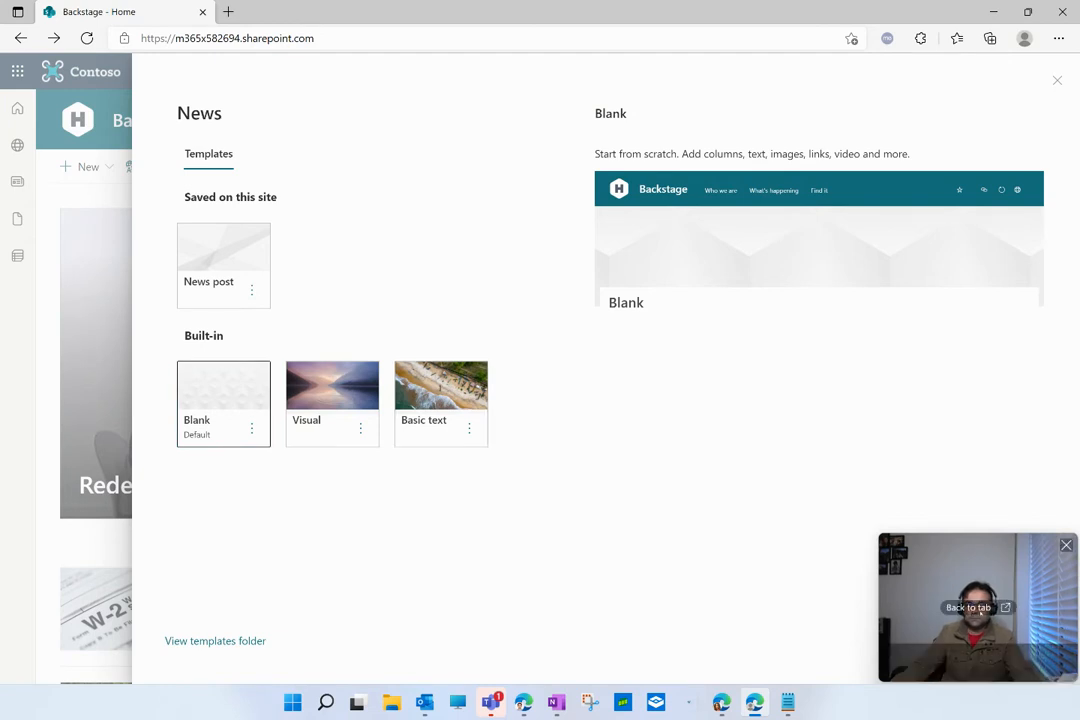
click(968, 607)
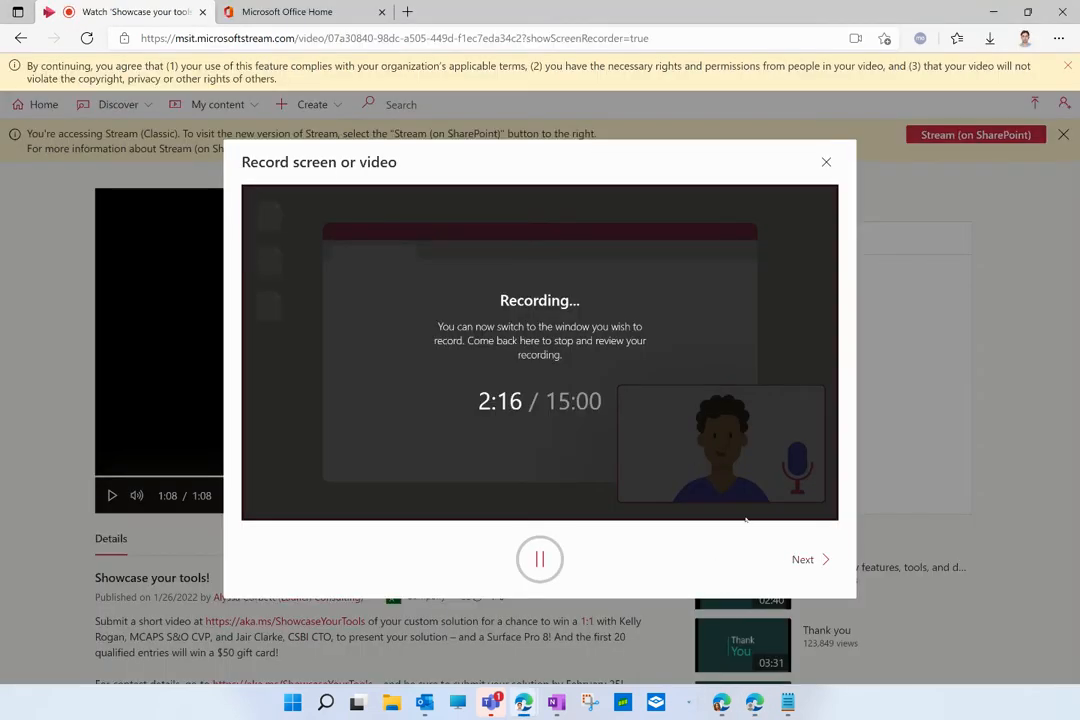
key(alt+Tab)
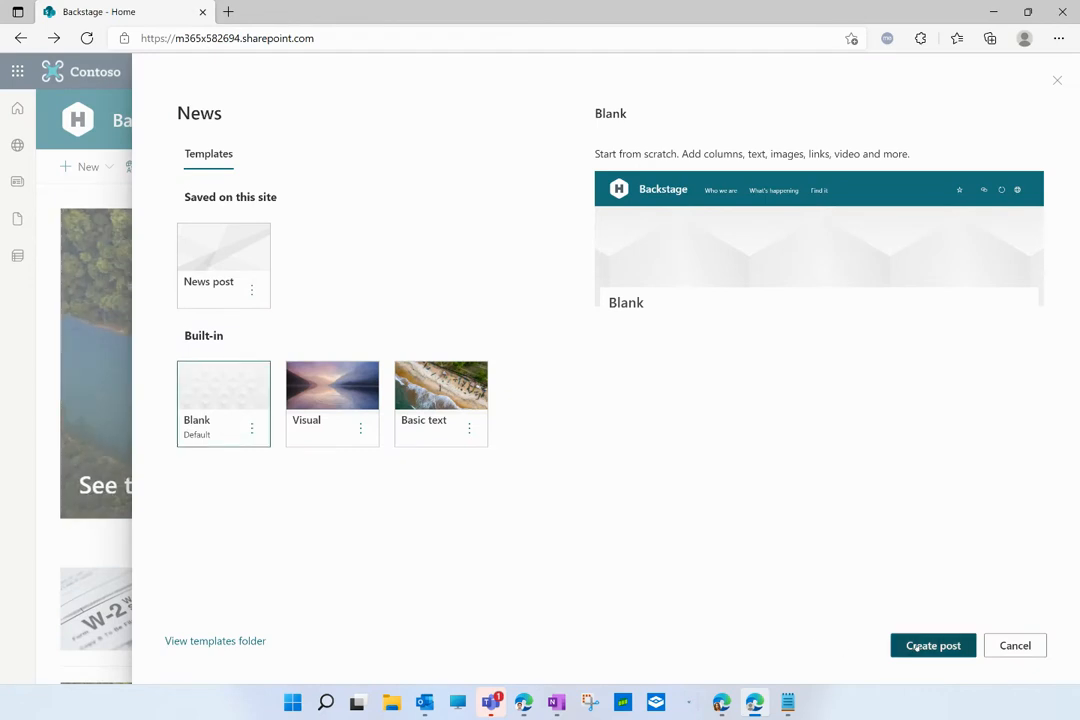
click(917, 646)
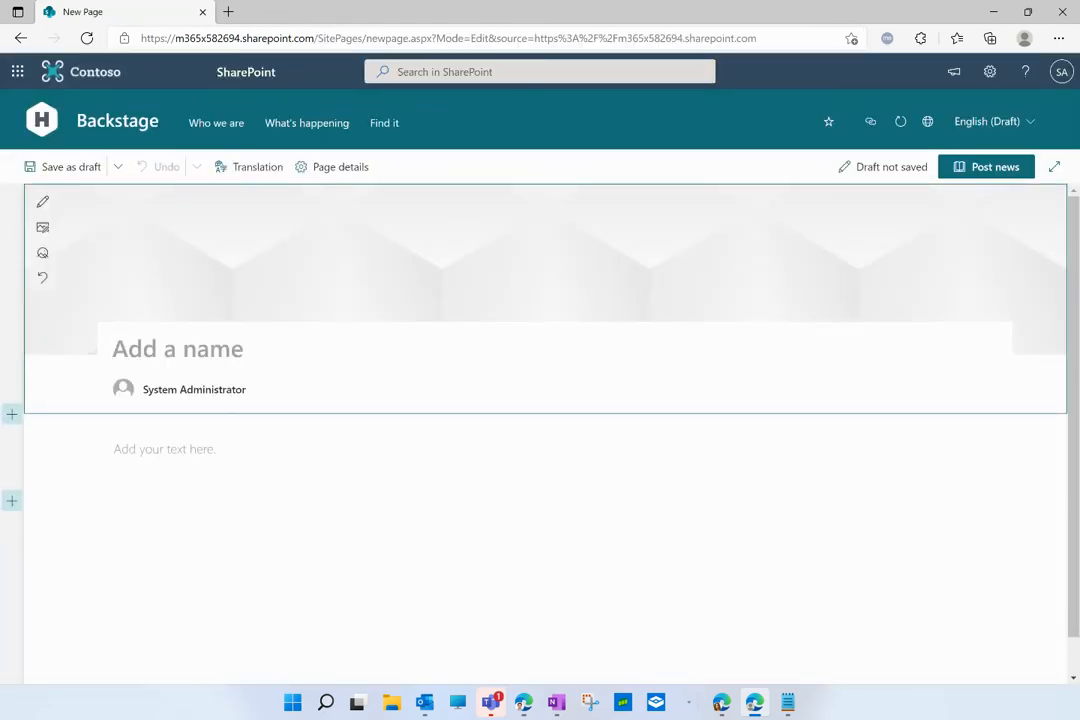
click(755, 702)
click(755, 702)
click(788, 702)
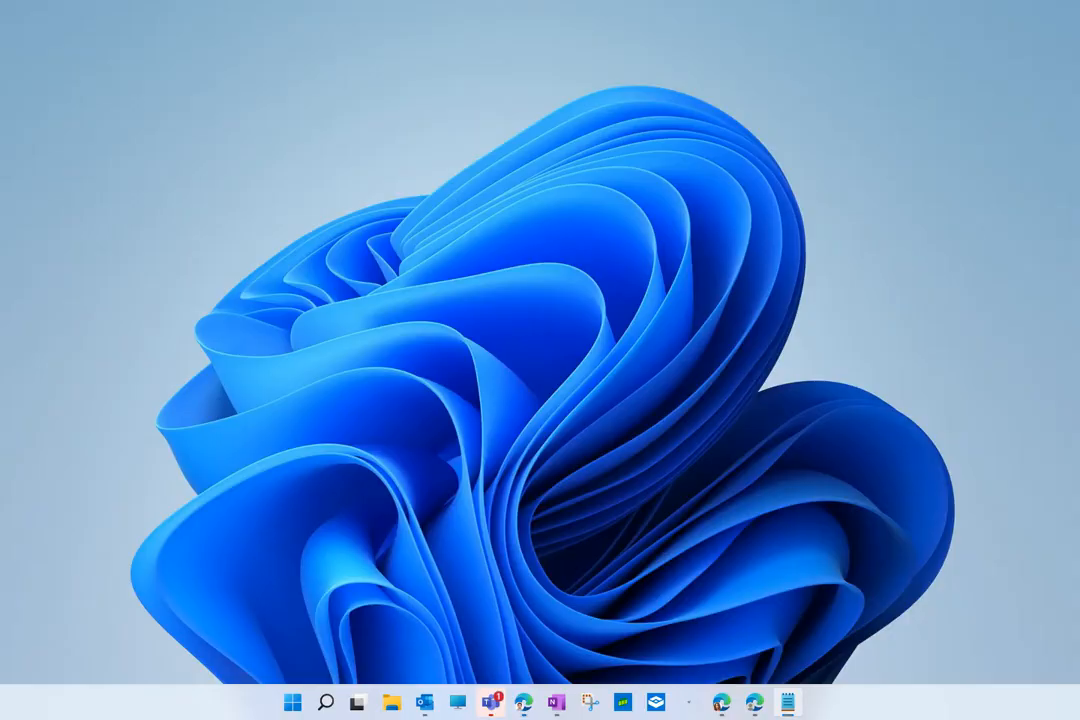
click(524, 702)
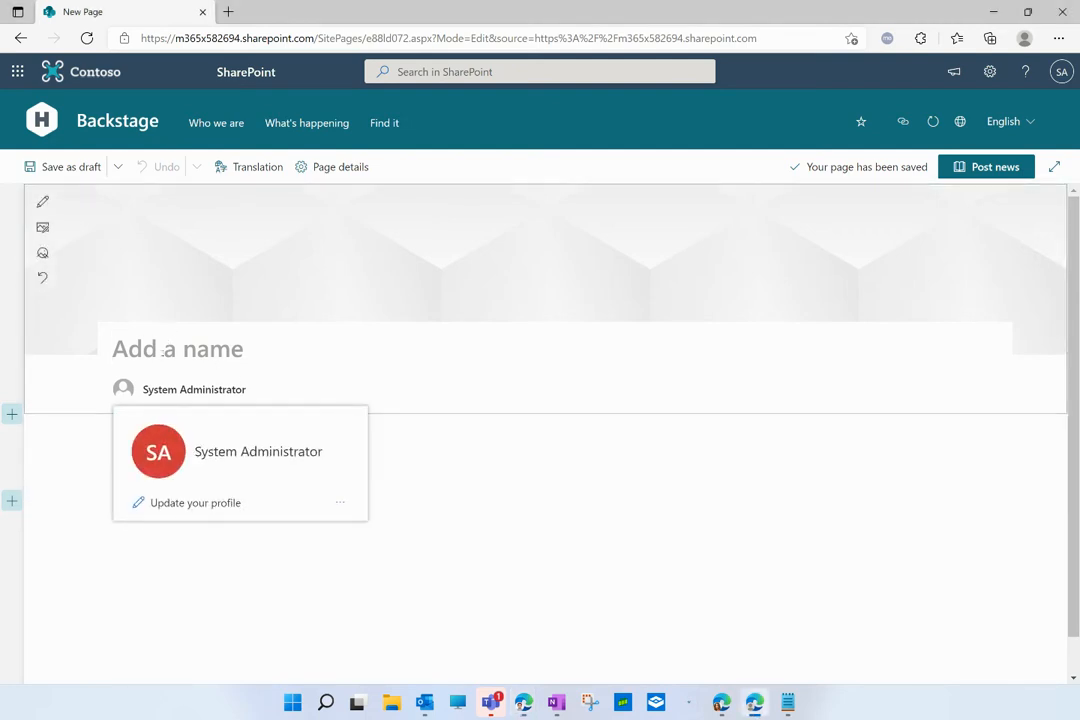
- Title the news post "Return to worksite"
click(163, 350)
click(183, 348)
text(RE)
key(BackSpace)
text(eturn to worksite)
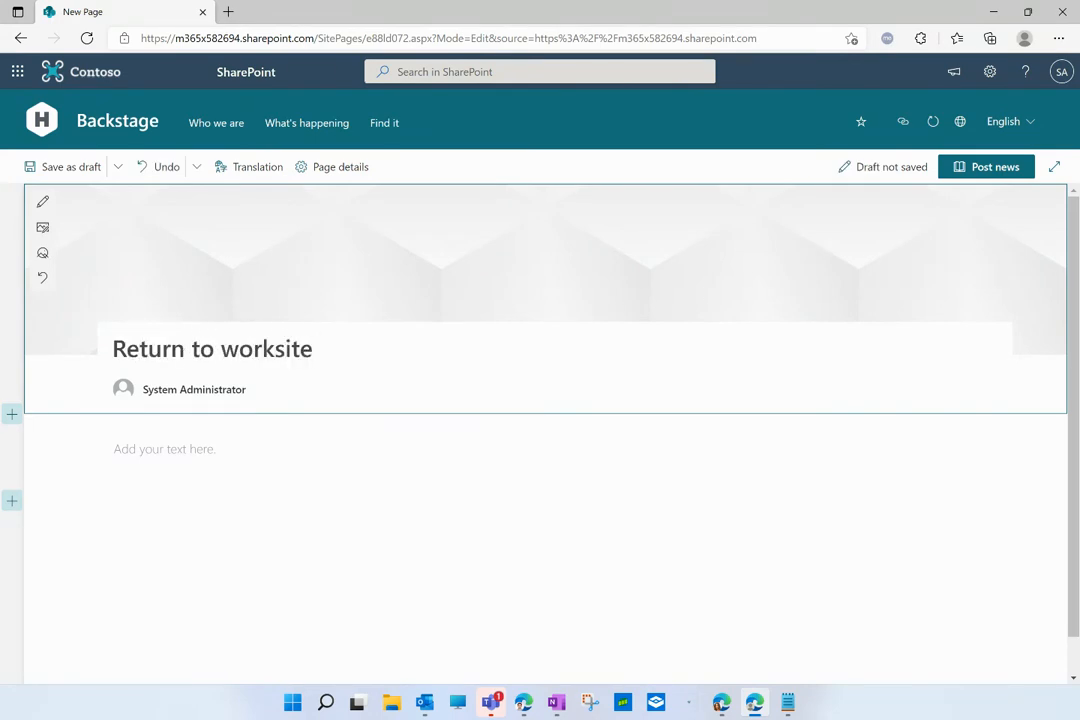
- Fill the post's body with the three prepared introductory paragraphs on the hybrid workforce, the new work policy and burnout
key(alt+Tab)
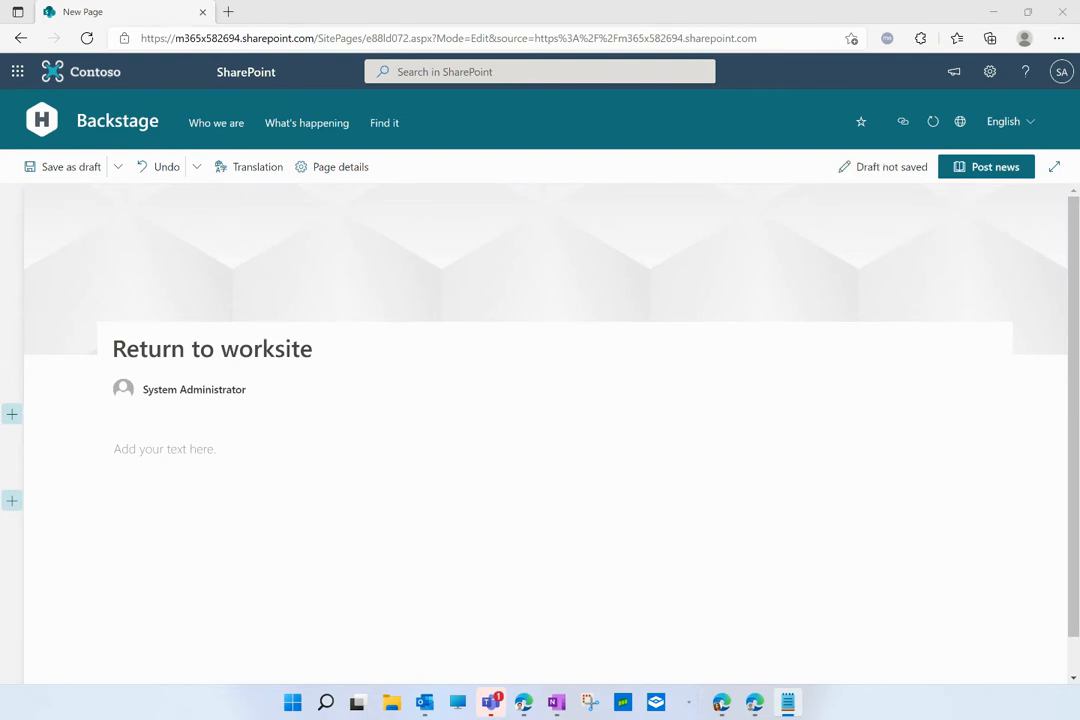
click(263, 441)
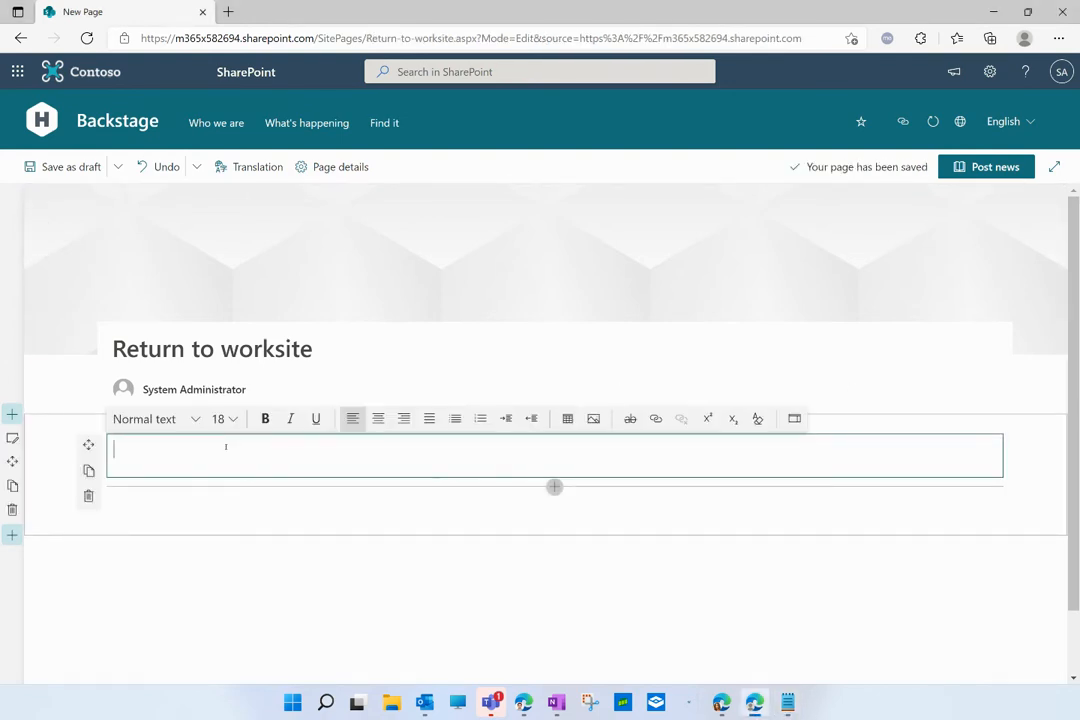
text(Like many companies, we have plans to have a hybrid workforce, with some employees working on-site, and others working remotely, when offices fully reopen. We have already set the policy that up to 50% of the time, without asking anyone, you can work from home.  The company has instituted a number of changes to accommodate this new work policy, including updating conference rooms with smart cameras, digitizing sales through the use of Microsoft Teams and providing personalized training content to its employees.  Burnout and mental health issues have only intensified during the remote work era as home life and work life have collided. It is an issue that has posed a major strain on managers when it comes to identifying the warning signs in their employees and figuring out what they can do to help. One way we are tackling the issue is by encouraging its employees to make time for breaks.)
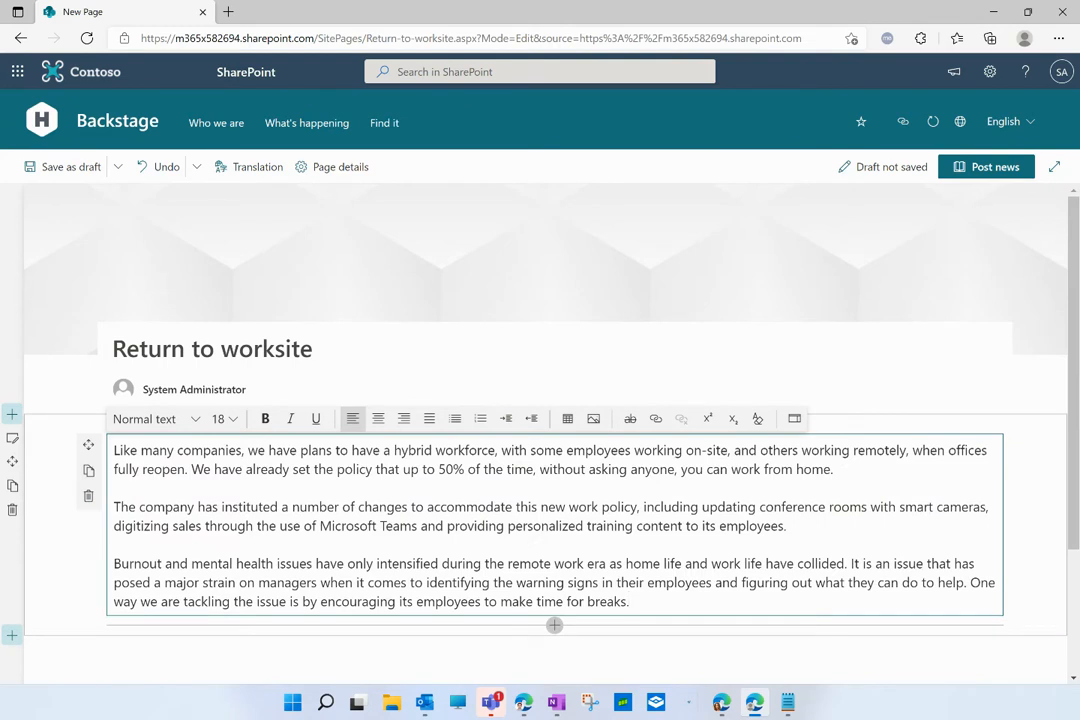
- Add the prepared "Deciding when to re-open" heading and paragraph below the introductory text, leaving blank space after it
key(alt+Tab)
click(663, 601)
key(Return)
key(Return)
key(alt+Tab)
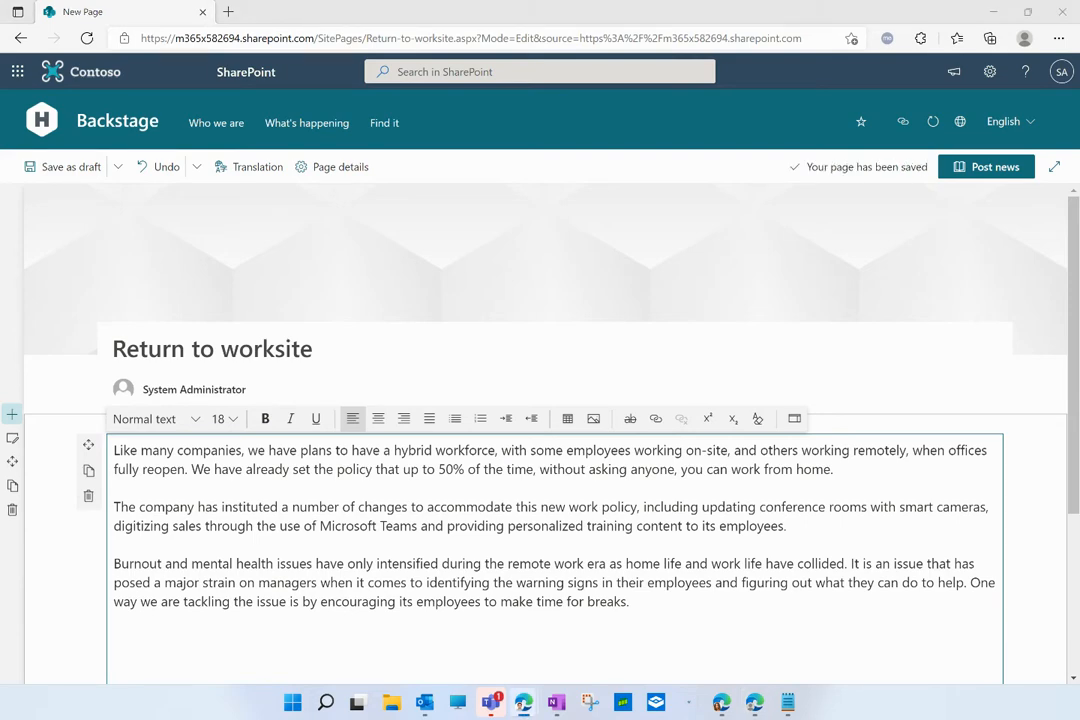
scroll(330, 600, down, 3)
click(155, 387)
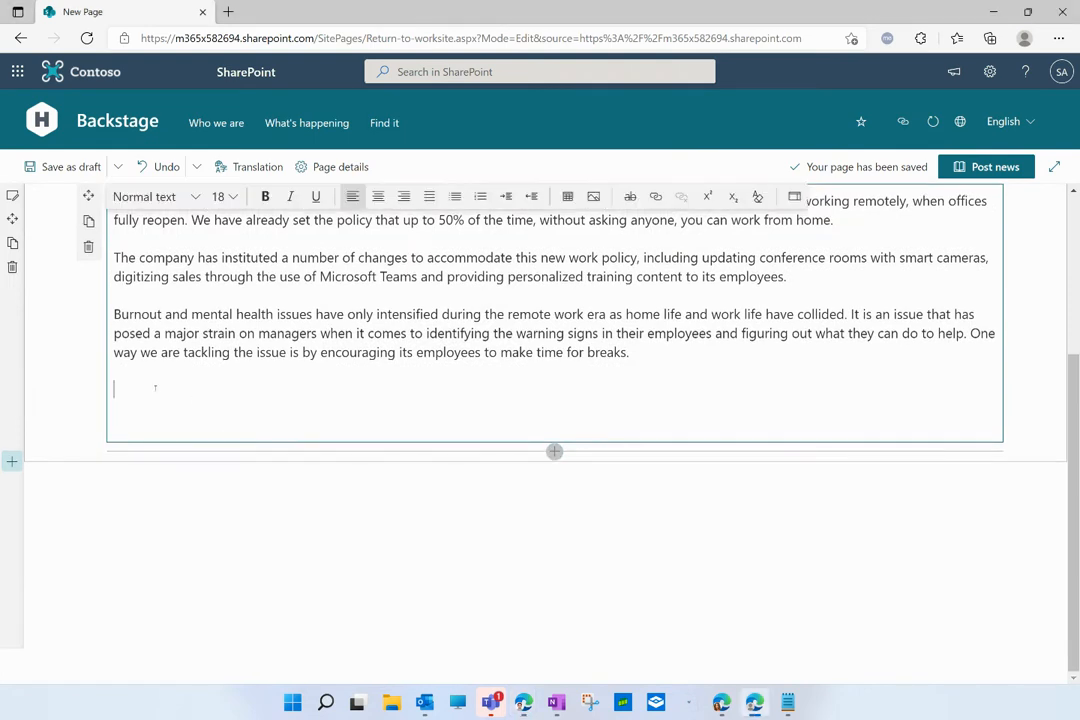
text(Deciding when to re-open Except for certain on-site roles, working remotely will remain an option for all employees until health criteria and guidelines are met and your site moves to Stage 6. This will make our worksites safer for those required to be on site. Because it is impossible to predict exactly how the next several months will unfold, we will monitor the situation closely and adjust our plan and timeline as needed.)
key(Return)
key(Return)
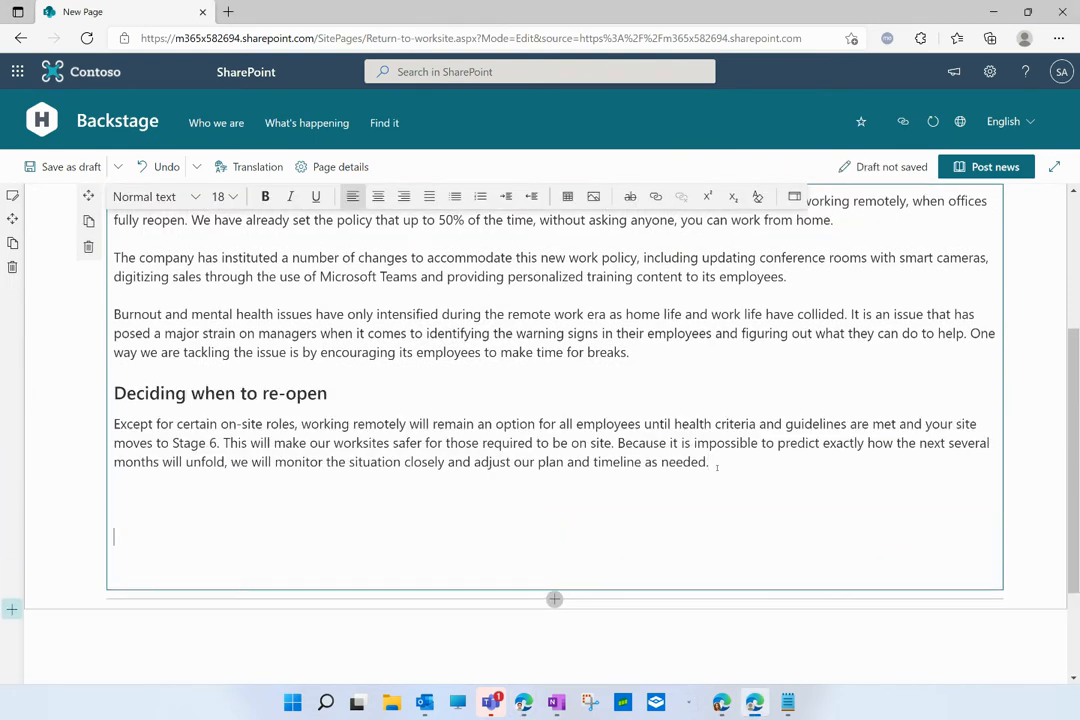
key(BackSpace)
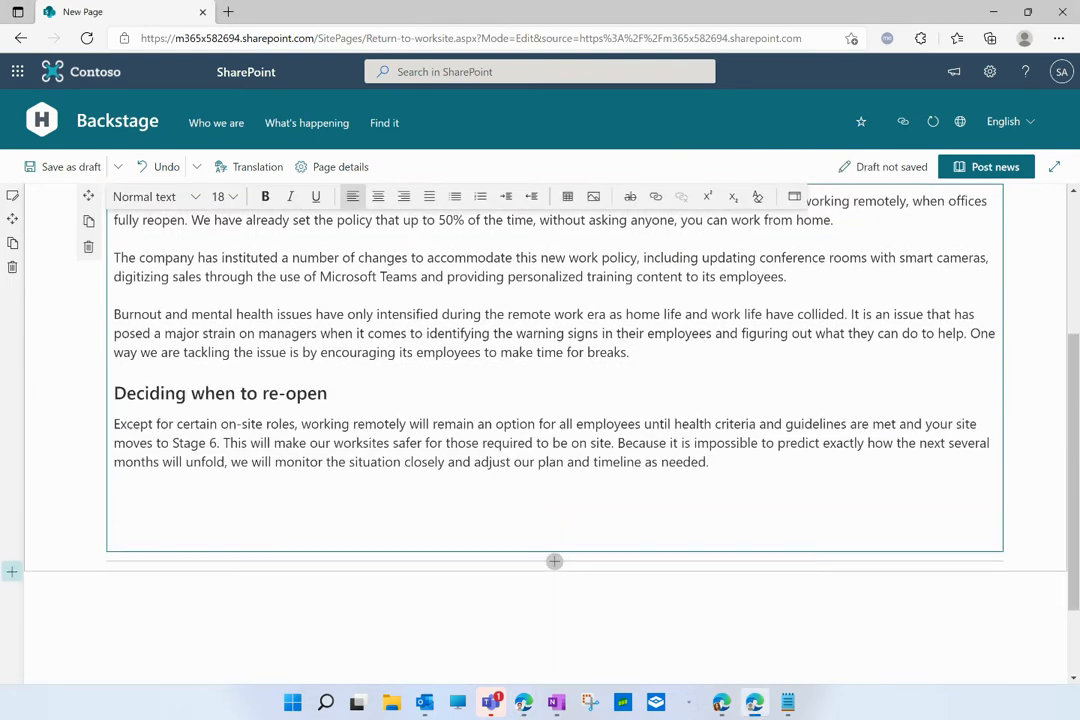
- Add the prepared "Deciding when to return" heading and its two paragraphs below the re-open section
key(alt+Tab)
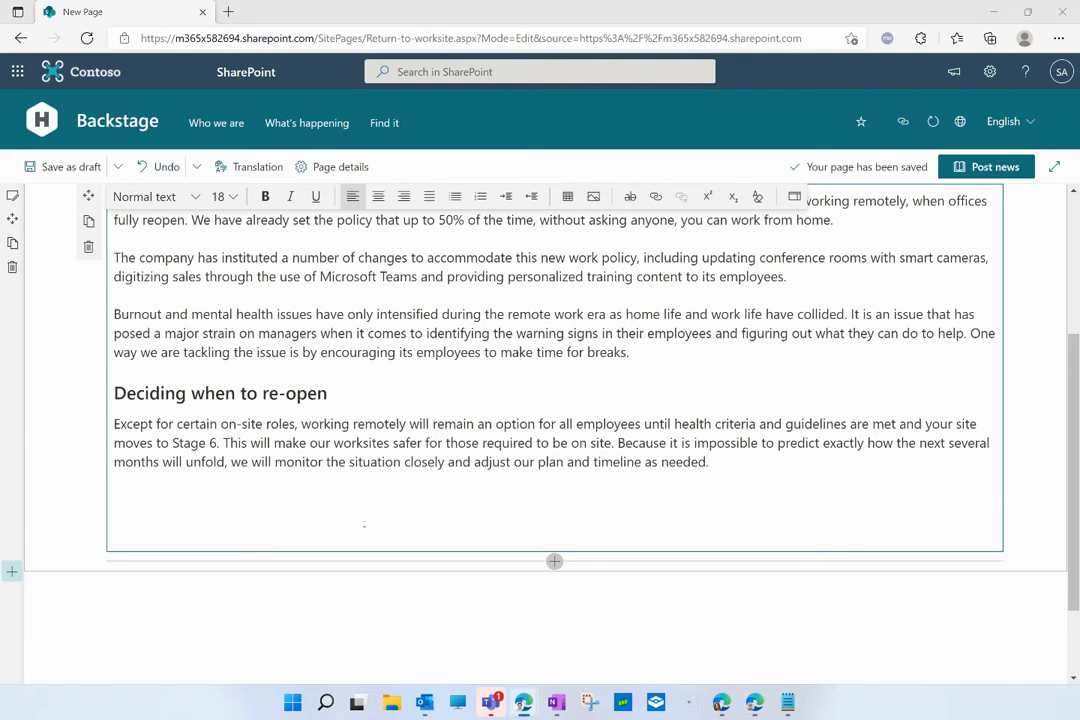
click(288, 518)
text(Deciding when to return Except for certain on-site roles, all employees can choose to continue working remotely until health criteria and guidelines are met and your site moves to Stage 6. In fact, we strongly encourage you to do so. However, as restrictions lift around the world, we want employees to understand what returning to the worksite will look like. Once your worksite has moved into Stage 4 or 5, there are several things you should consider when deciding whether to return. Some of you may have children still out of school. Others may rely on public transportation for commuting and might not feel comfortable doing so right away. No matter what decision you make, you have our full support. We also understand your choice may change over time, and we will work with you to accommodate your request if possible.)
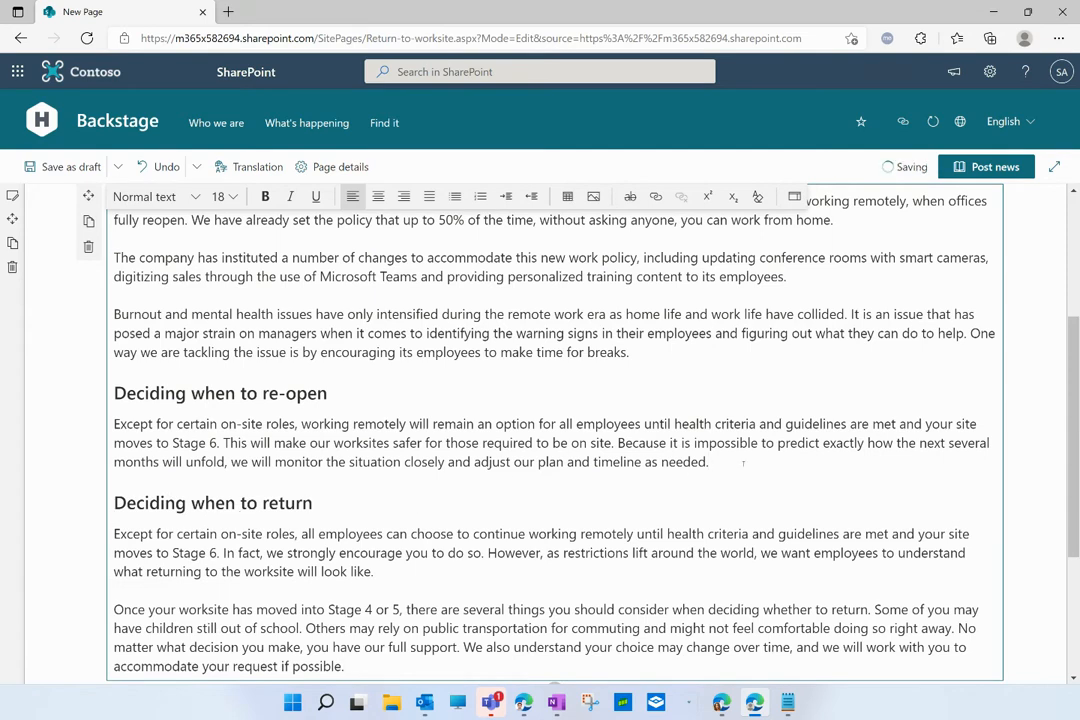
- Set the title area image to the recent image 64691-ReturnTo... and move its focal point up toward the woman's face
scroll(379, 487, up, 3)
mouse_move(42, 279)
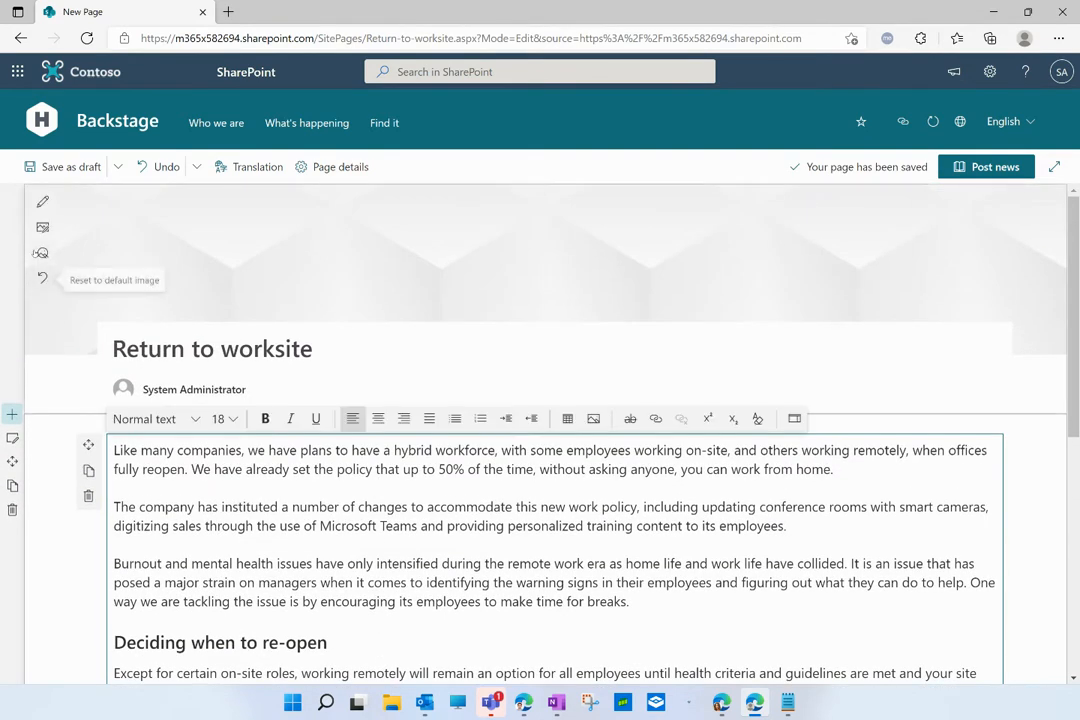
click(42, 229)
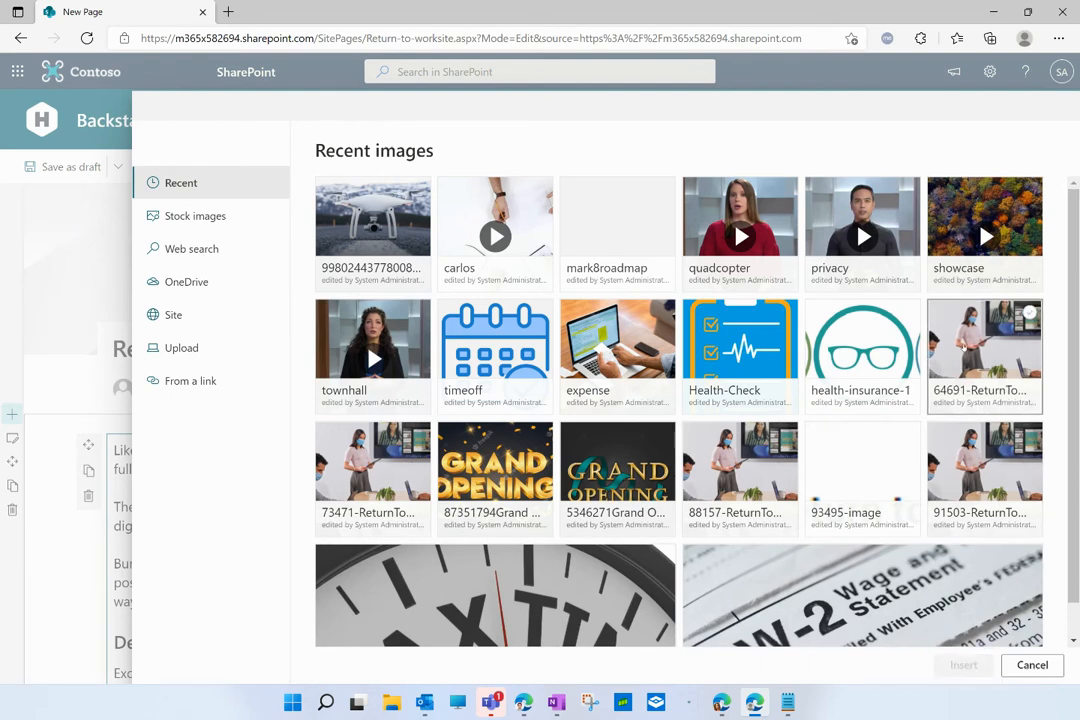
click(983, 400)
click(963, 665)
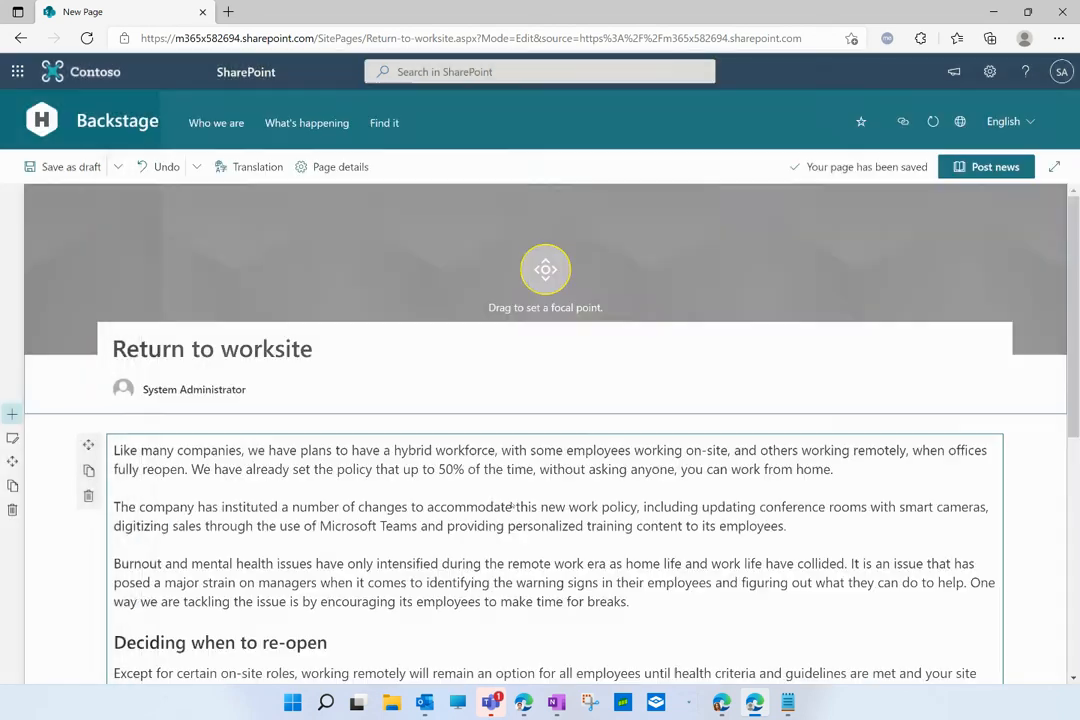
drag(653, 300, 684, 209)
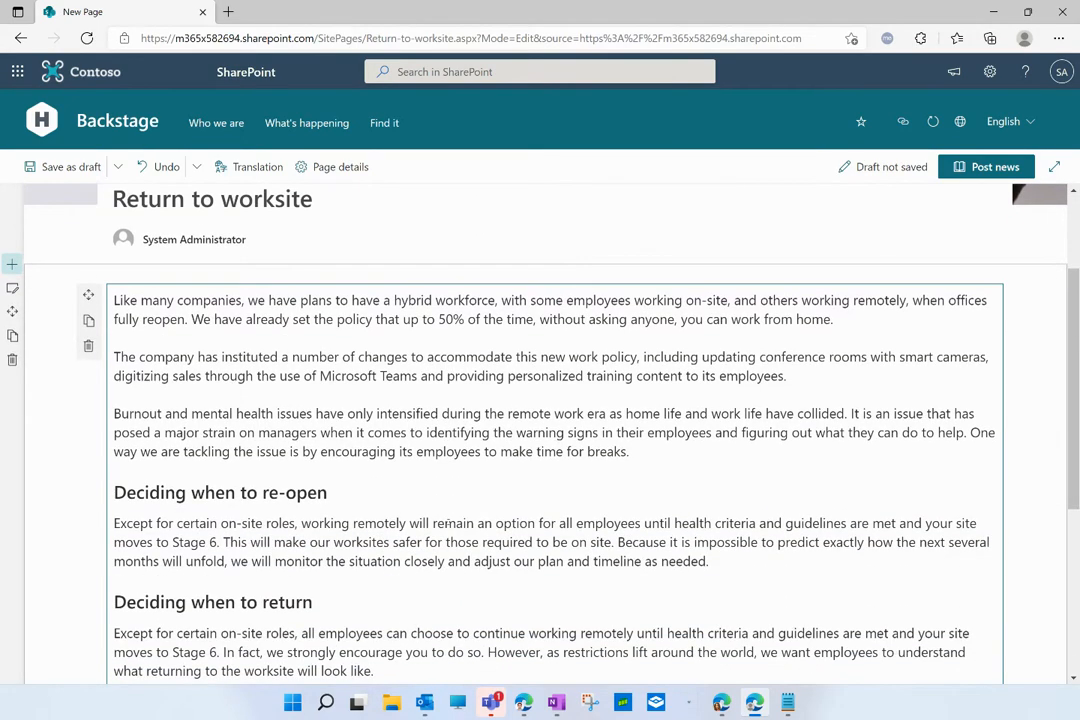
- Review the finished draft and post the "Return to worksite" news
scroll(448, 524, down, 4)
scroll(448, 525, up, 6)
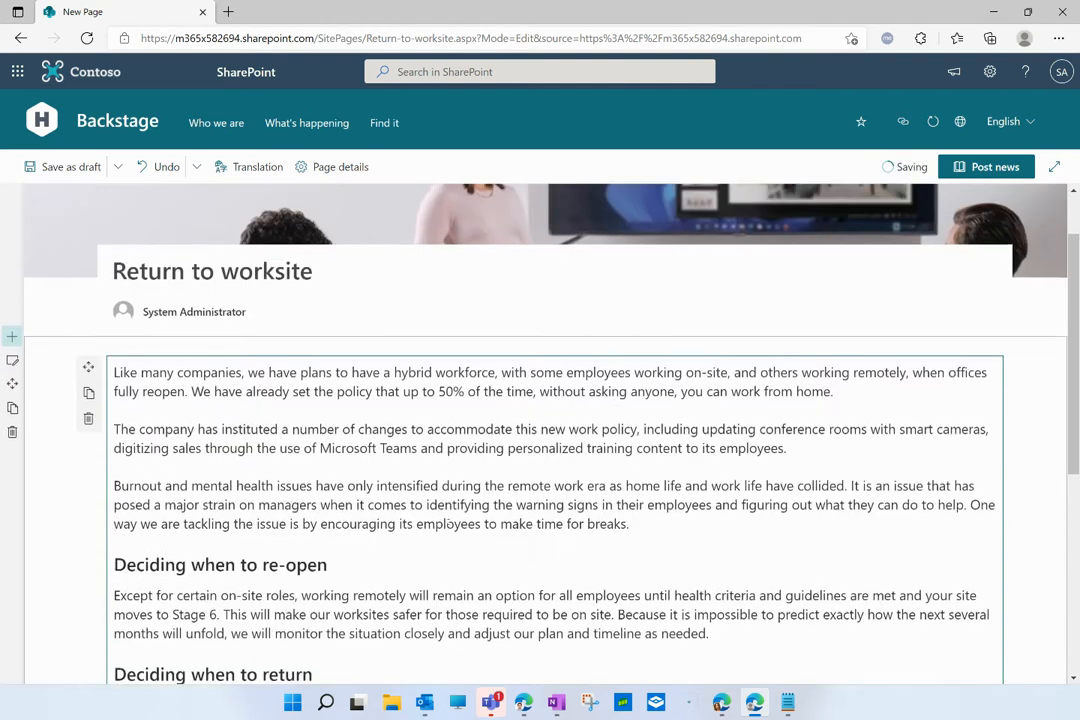
click(993, 167)
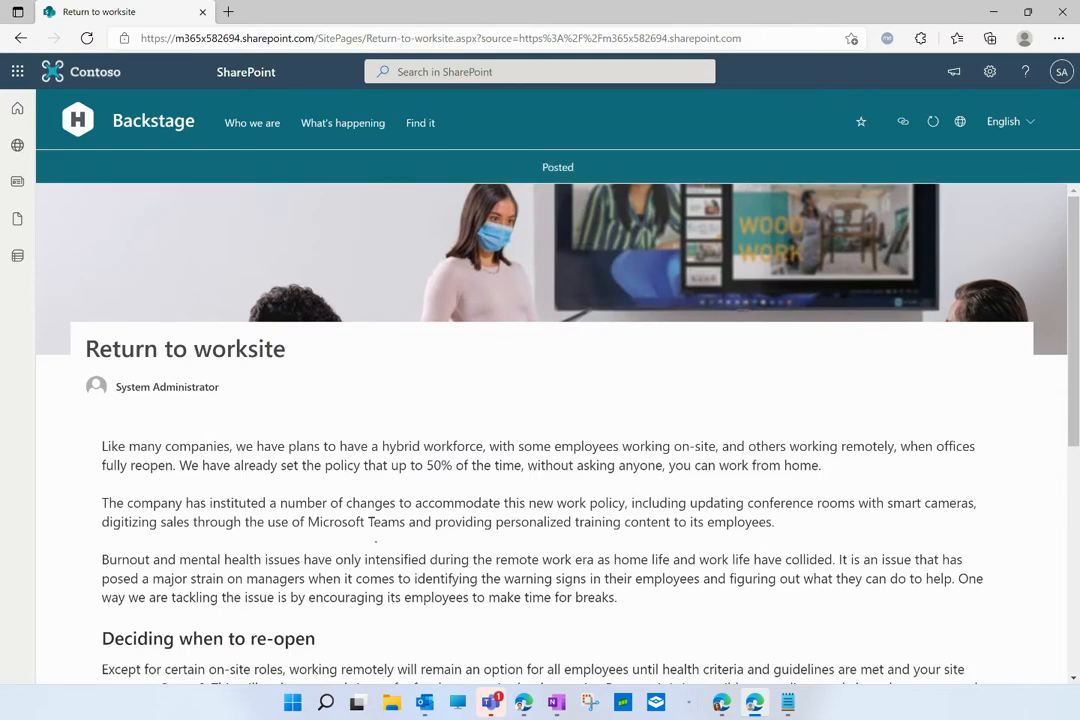
- Create translation copies of the published post for all languages and close the translation settings
click(305, 168)
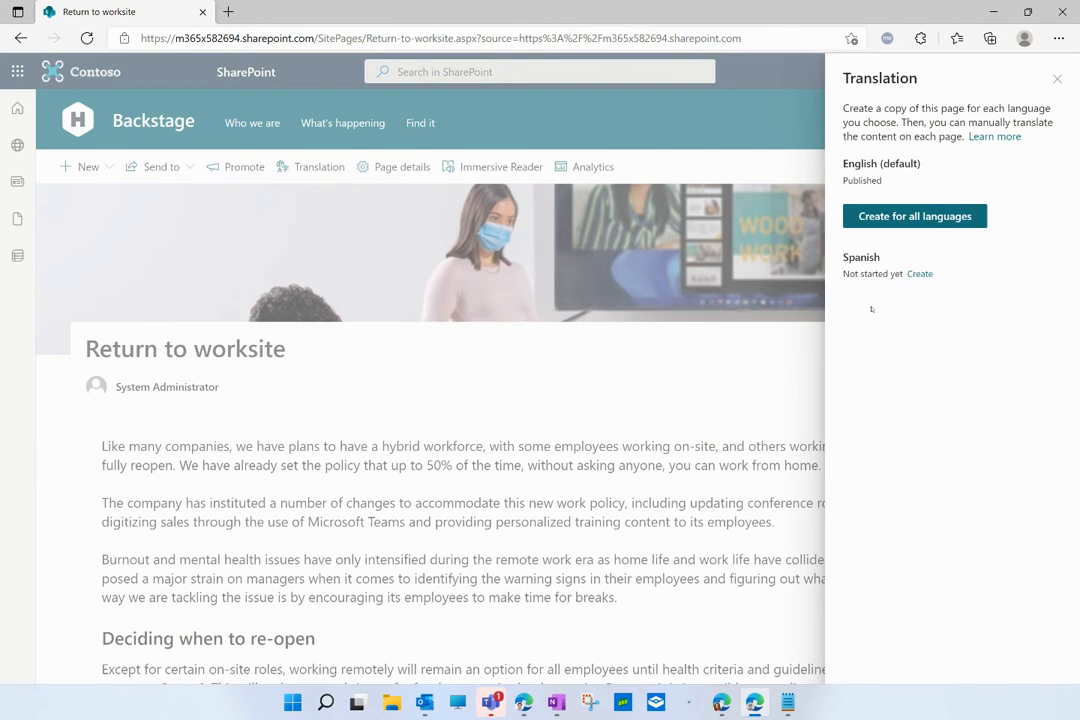
click(934, 216)
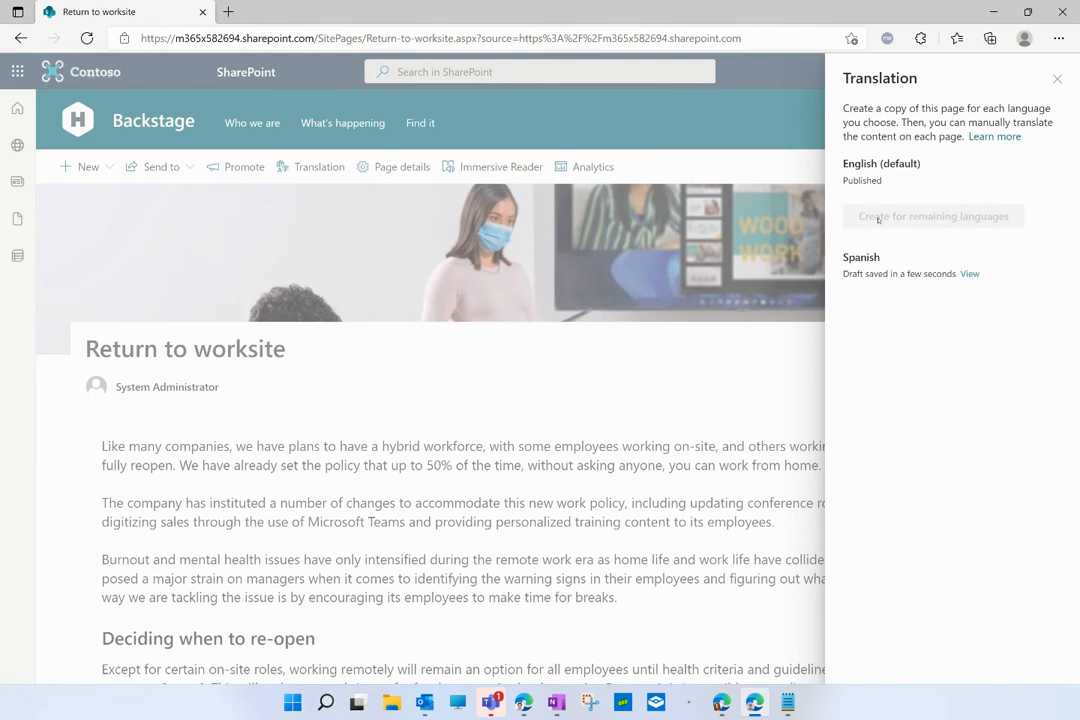
click(1057, 80)
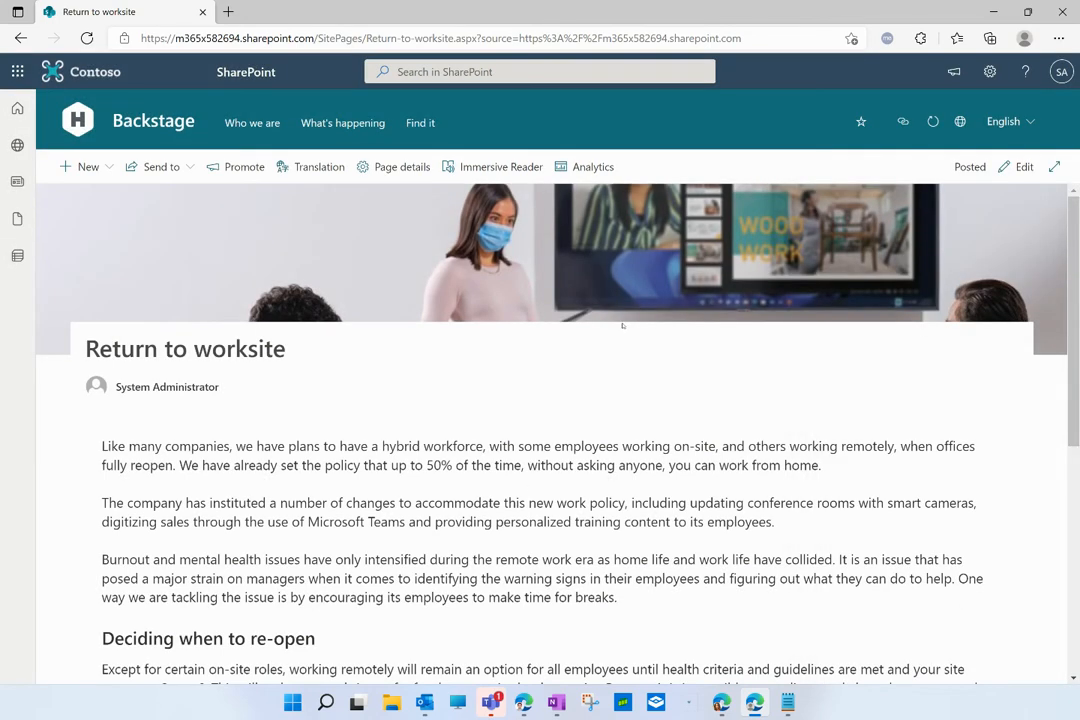
- Check which languages are available for the post, keeping English as the displayed version
click(1030, 123)
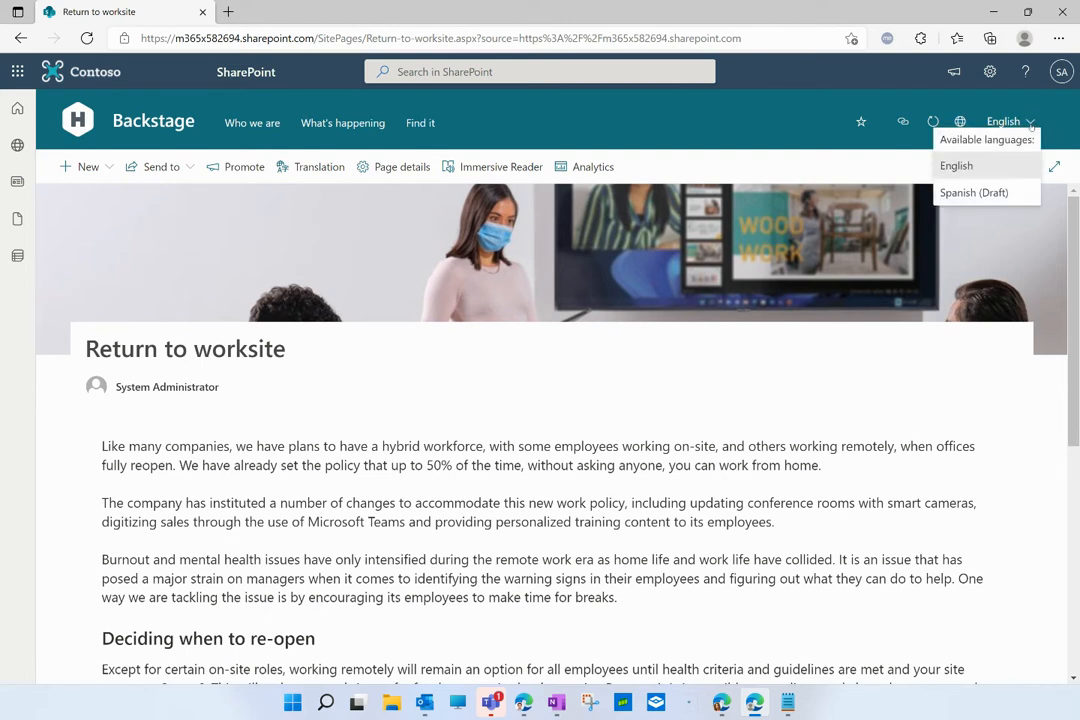
click(956, 166)
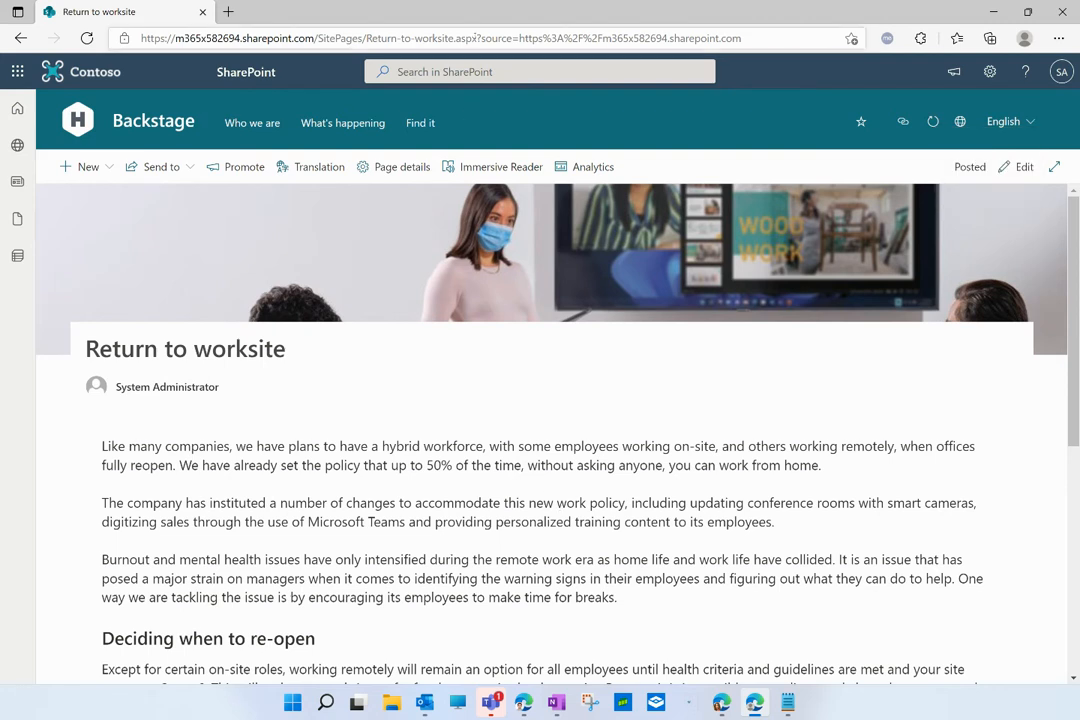
click(1008, 121)
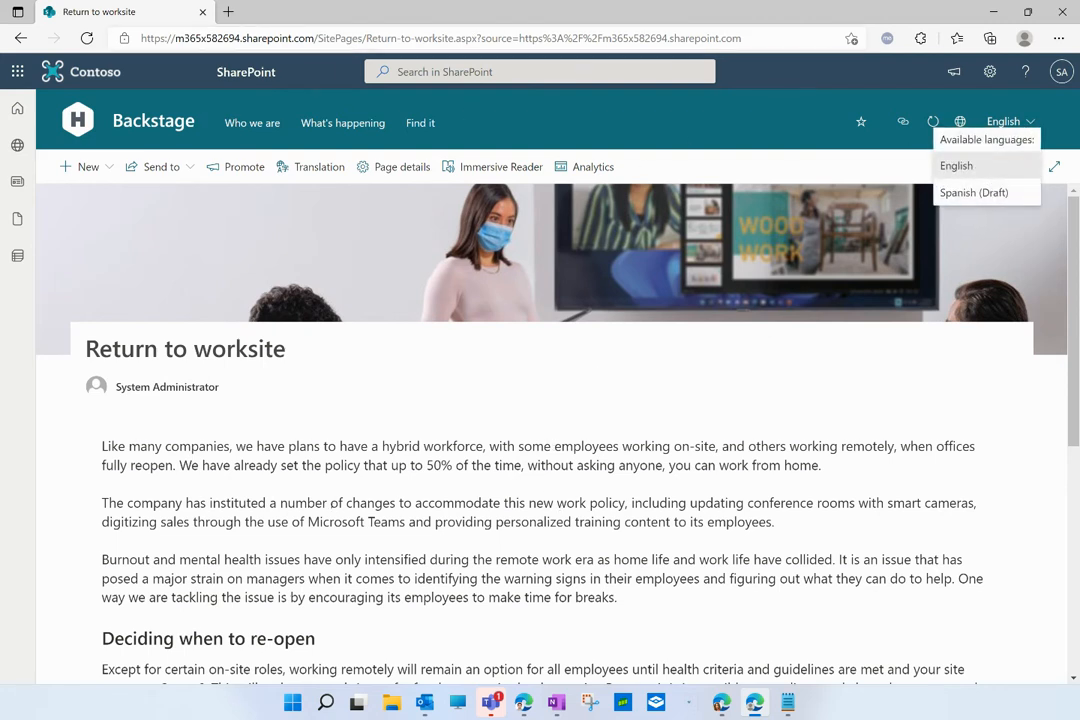
click(327, 475)
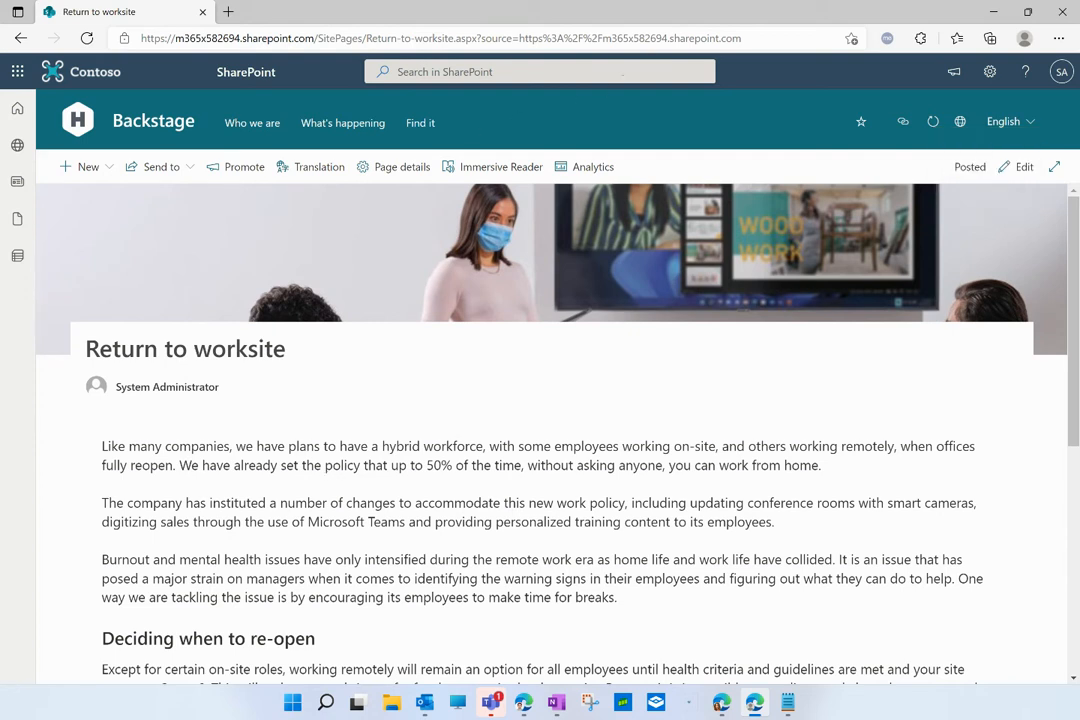
- Reload the published "Return to worksite" post and look over its whole content
click(758, 38)
key(Return)
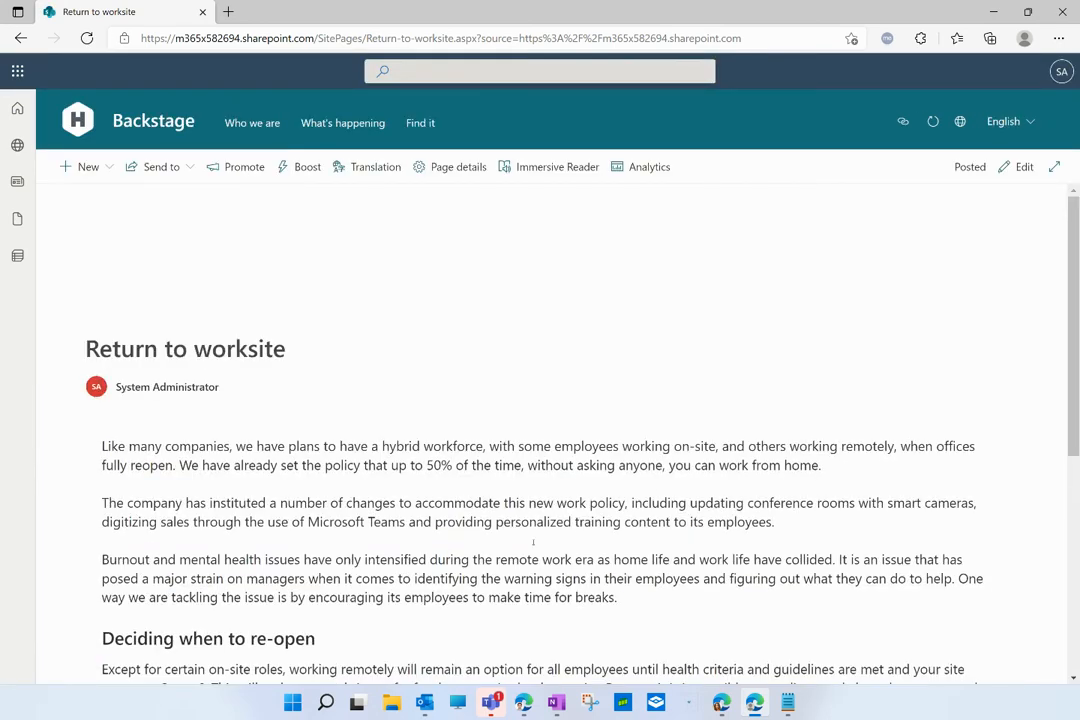
scroll(540, 434, down, 5)
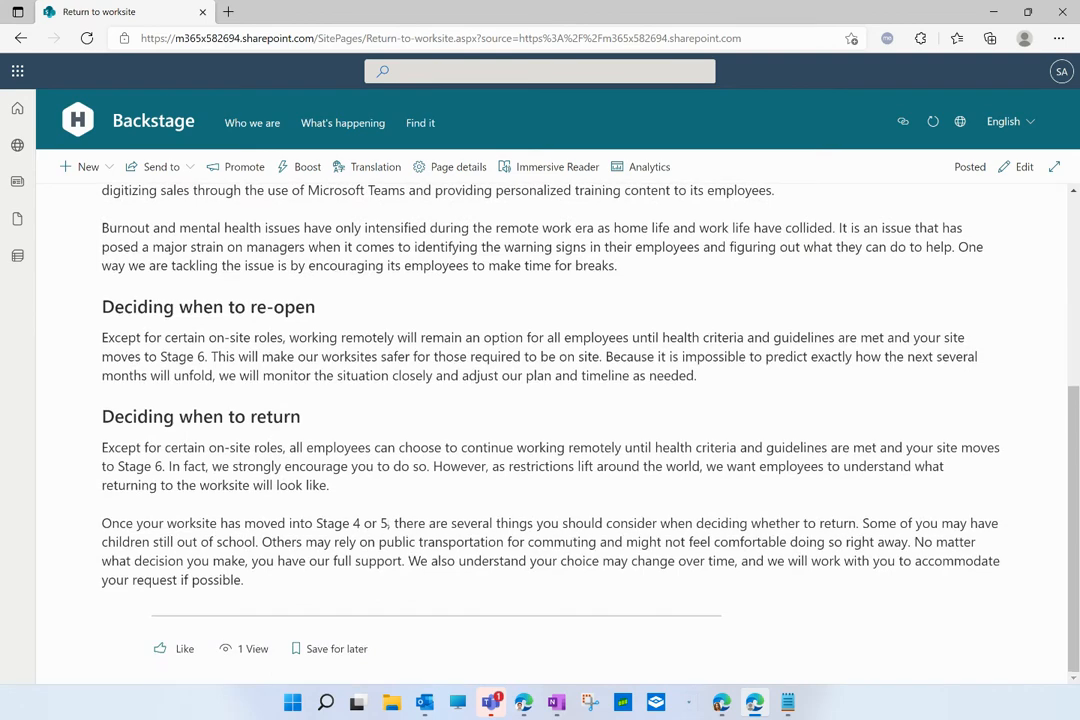
scroll(540, 434, up, 5)
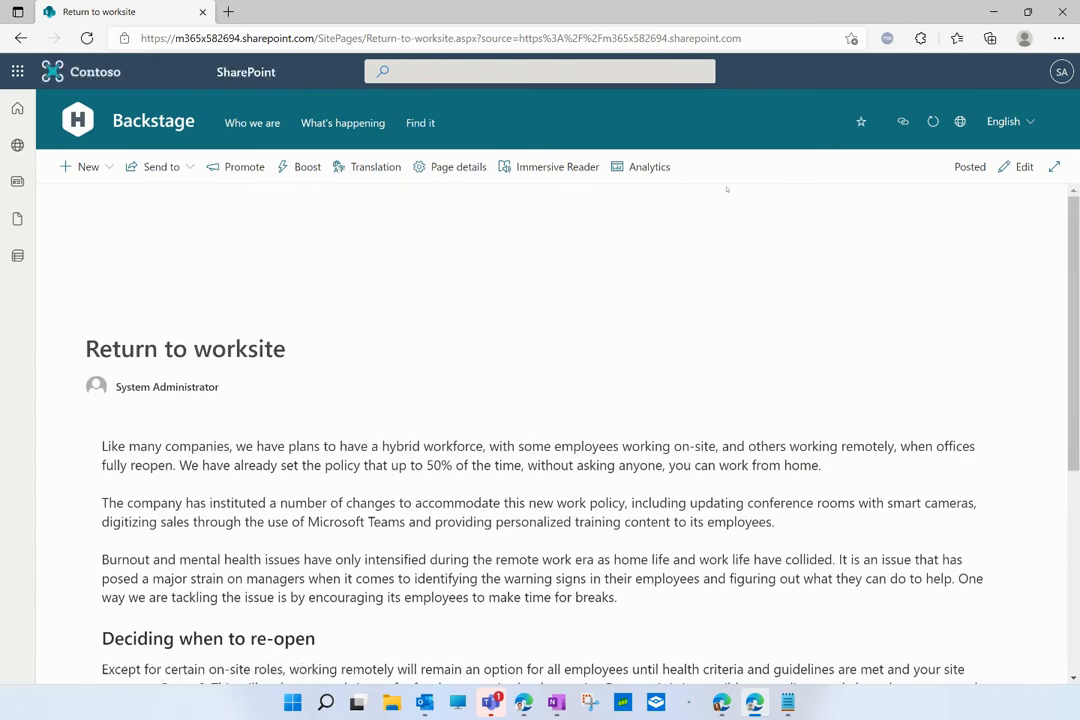
- Check the post's available languages for the status of the Spanish translation, keeping the English version displayed
click(1006, 121)
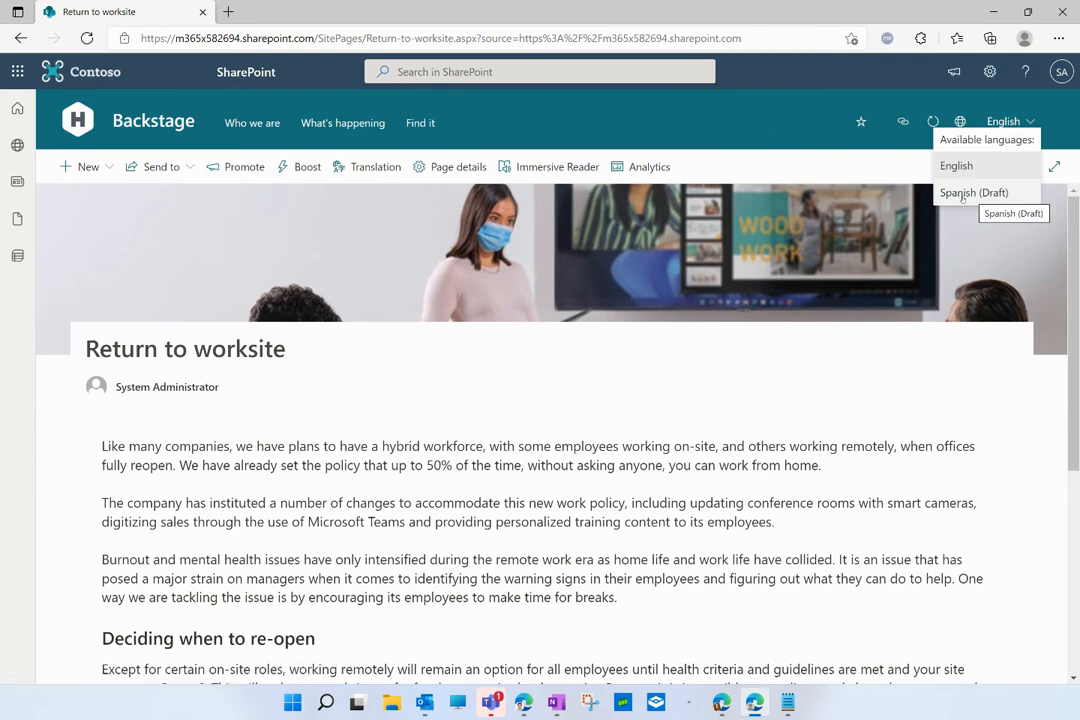
click(606, 354)
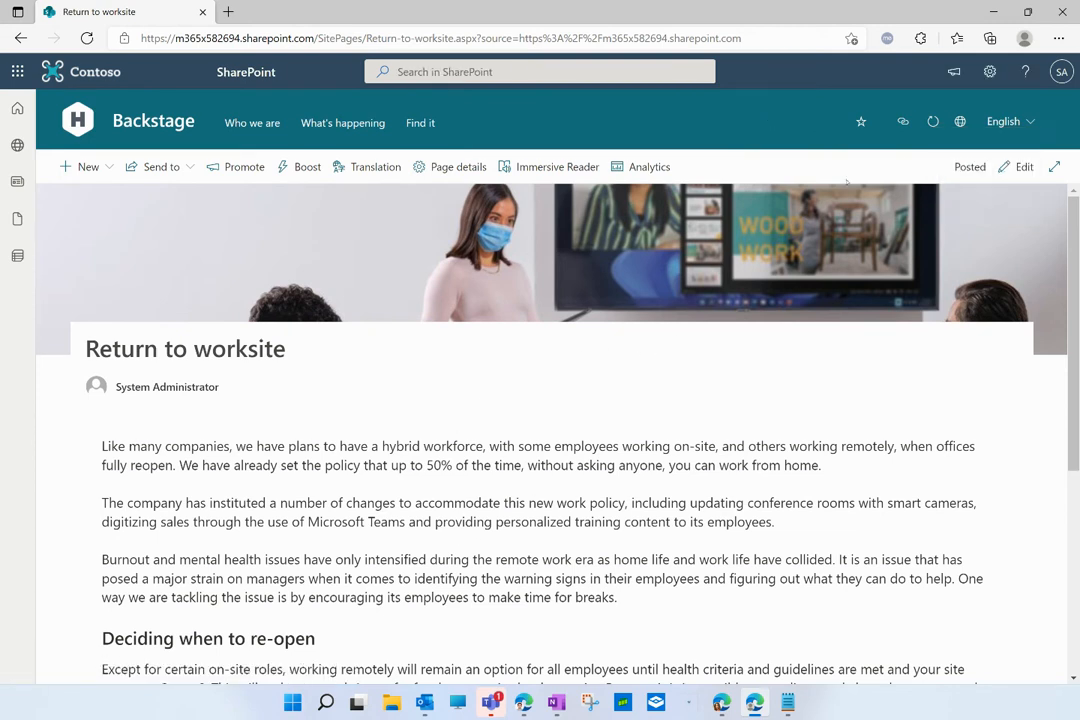
click(1006, 121)
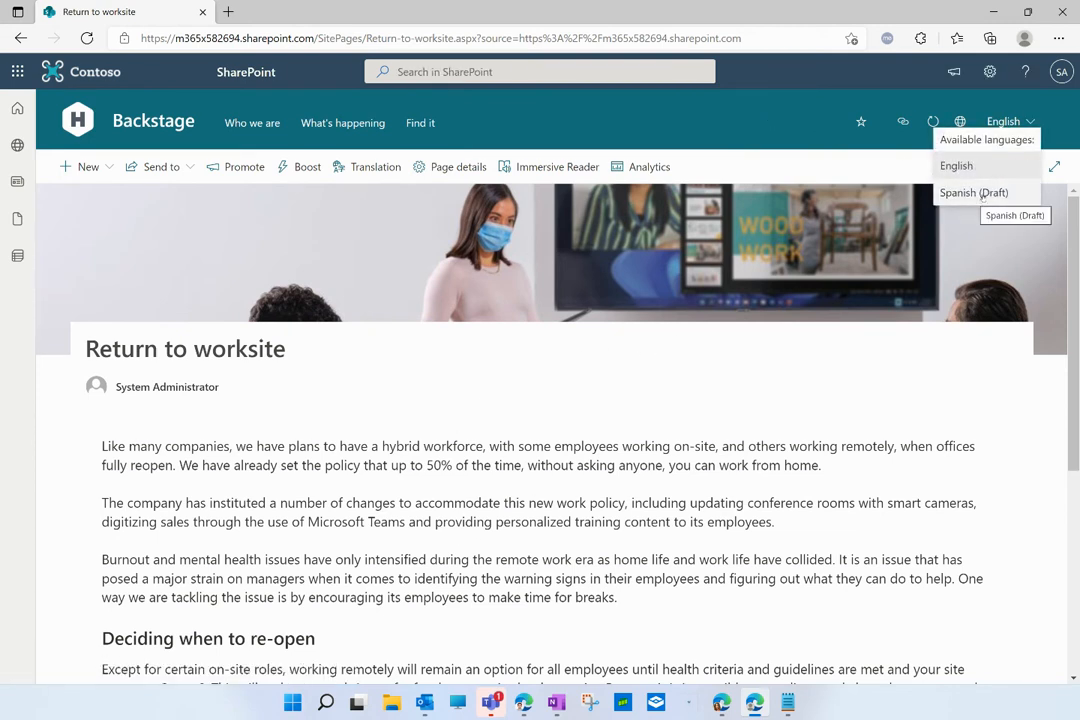
click(585, 382)
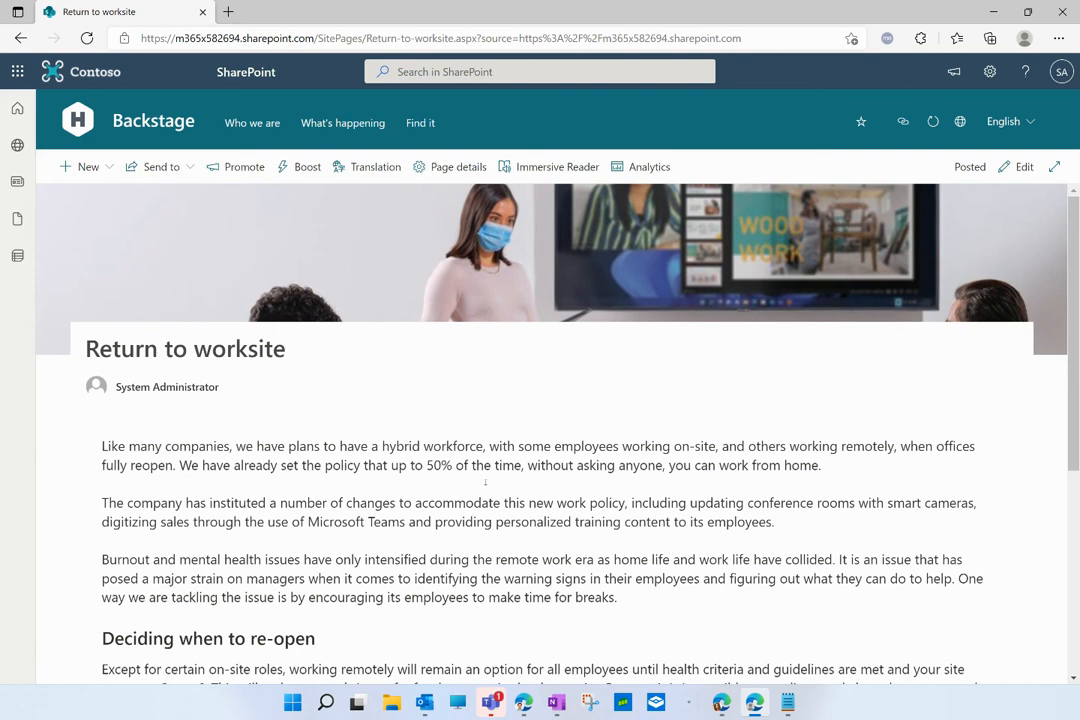
click(997, 122)
click(783, 109)
- Reload the post from its plain page address ending in Return-to-worksite.aspx, without the source parameter
drag(481, 38, 740, 38)
key(Delete)
key(Return)
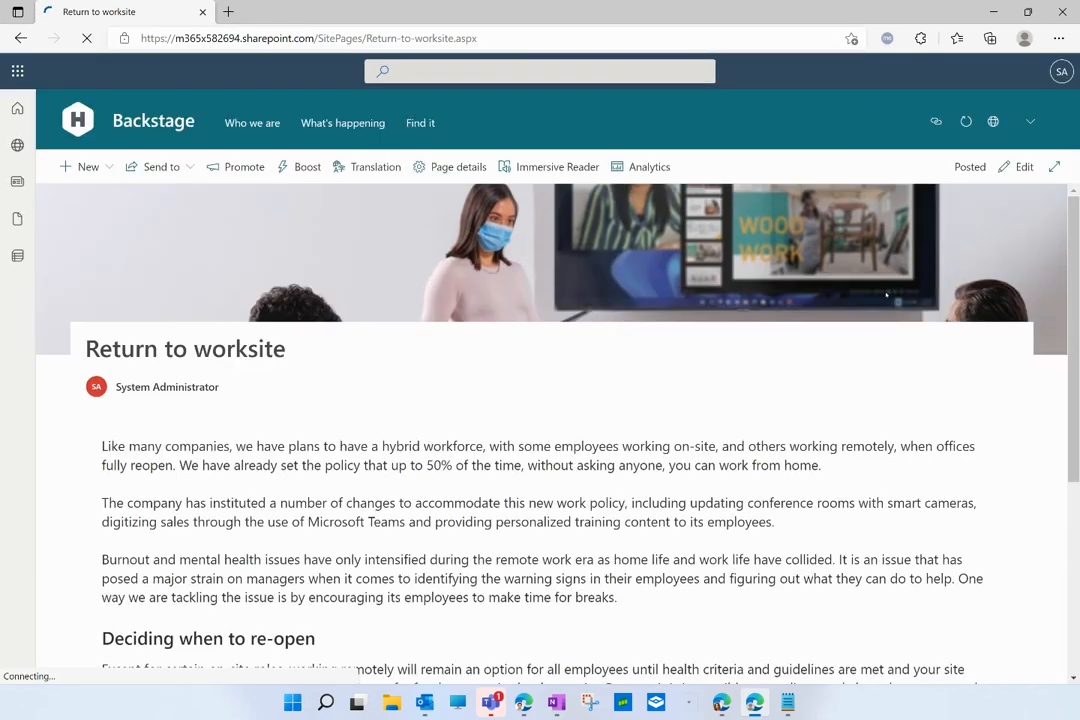
- Display the Spanish version of the post and look over its translated title and body text
click(1002, 122)
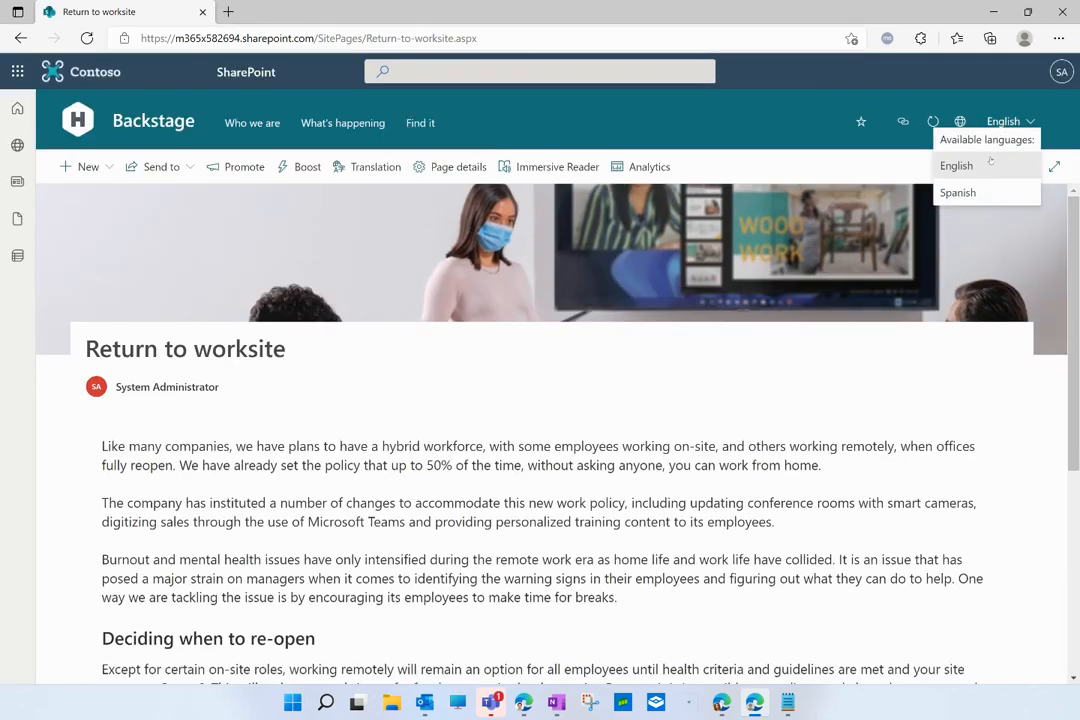
click(955, 192)
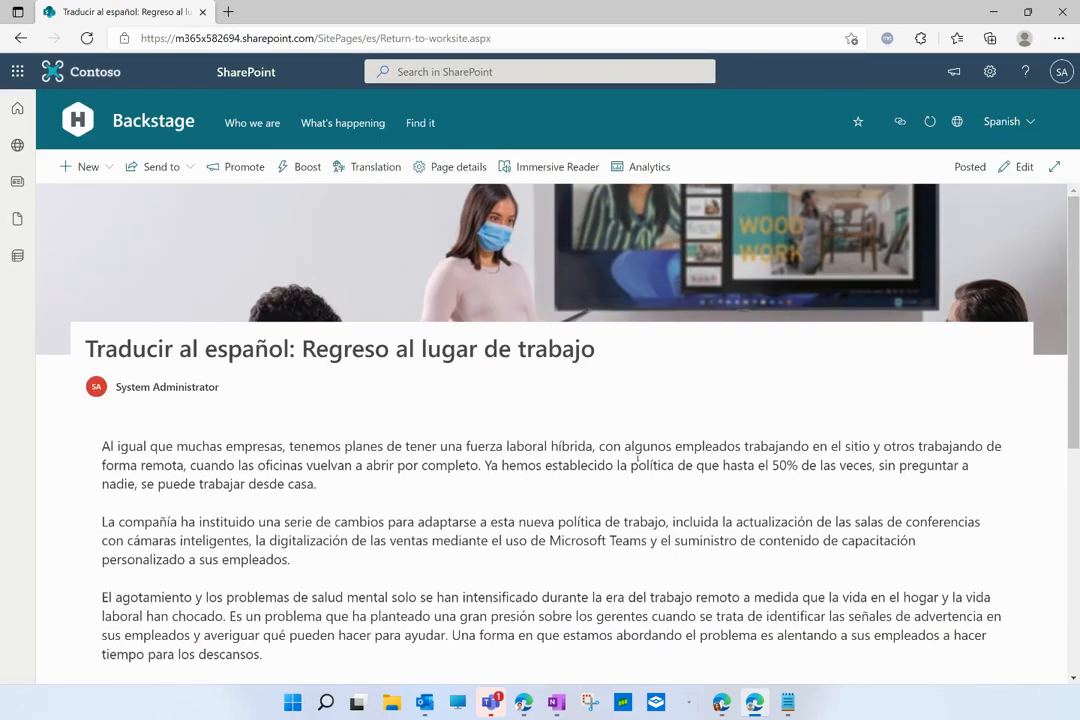
scroll(637, 458, down, 5)
scroll(637, 458, down, 3)
scroll(637, 458, up, 10)
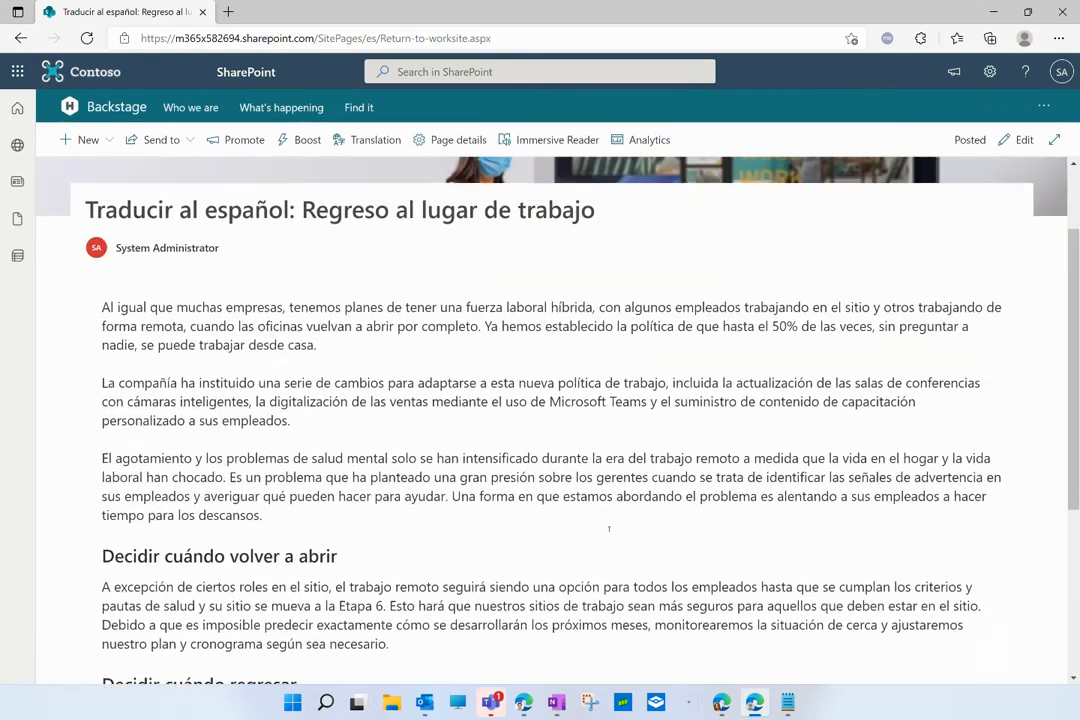
- Switch the post back to English and look through its content for comparison with the translation
click(1008, 121)
click(957, 164)
scroll(394, 442, down, 3)
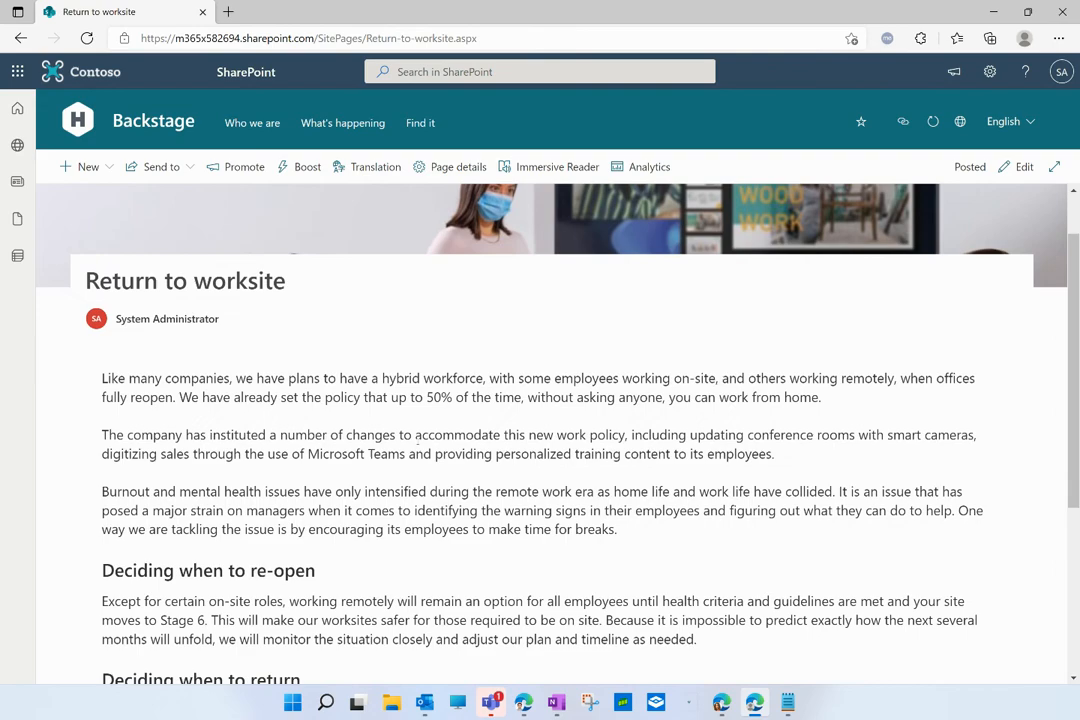
scroll(419, 448, down, 5)
scroll(600, 400, up, 8)
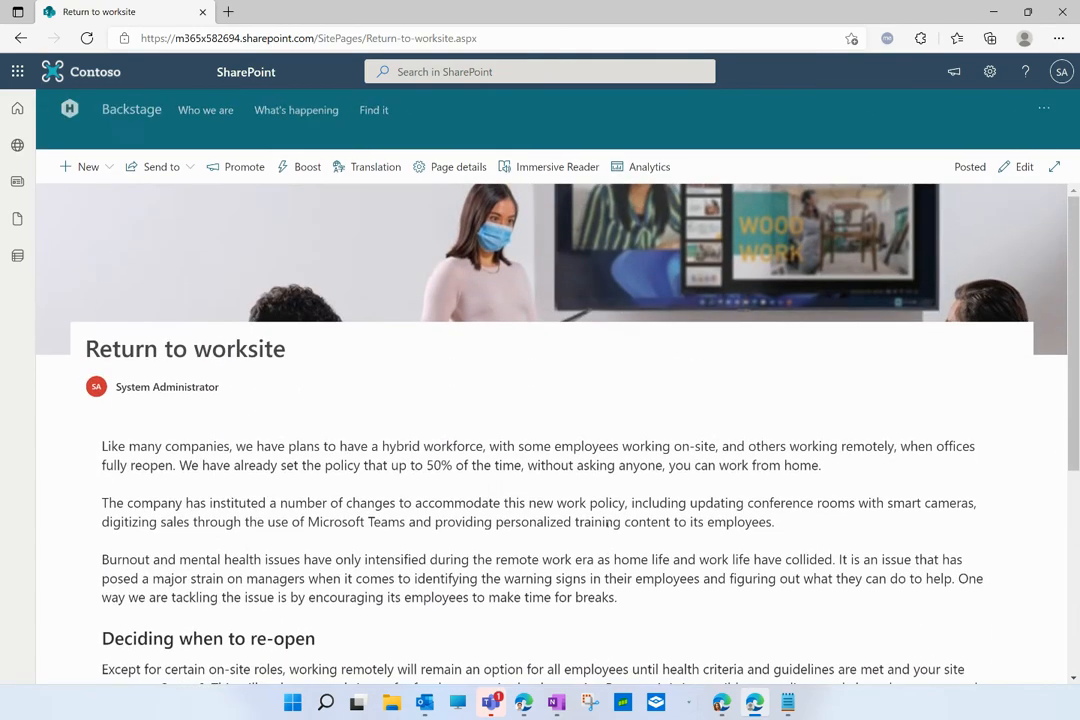
- Return to the Spanish version of the post and read through its translated sections down to the end
click(1003, 121)
click(957, 190)
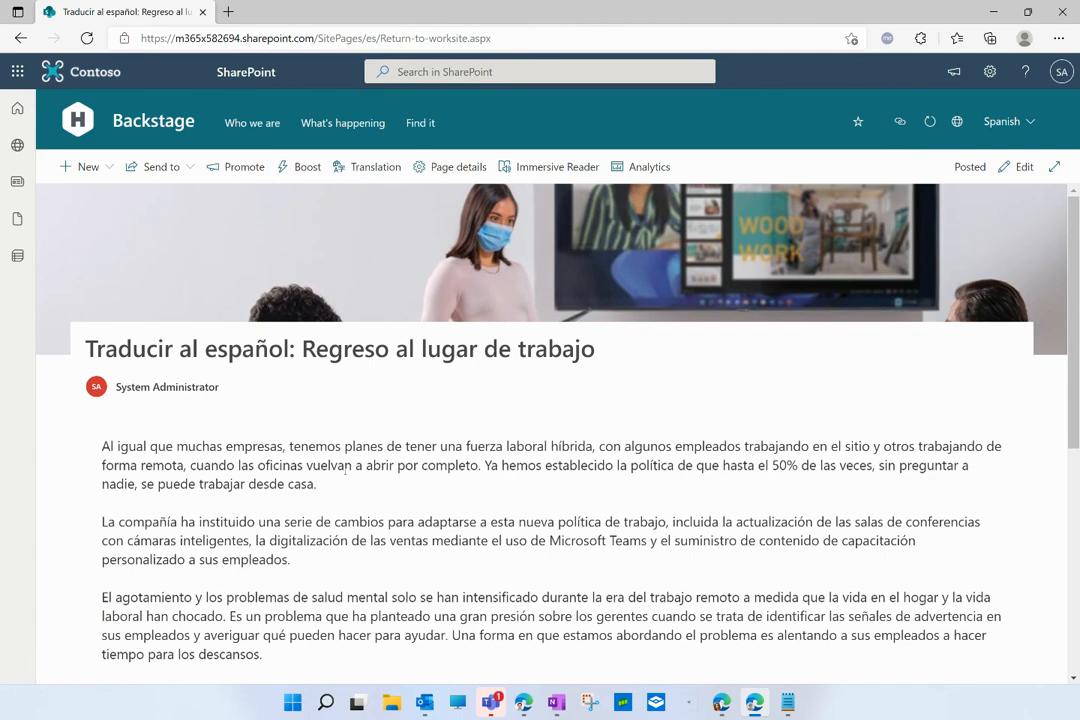
scroll(347, 470, down, 3)
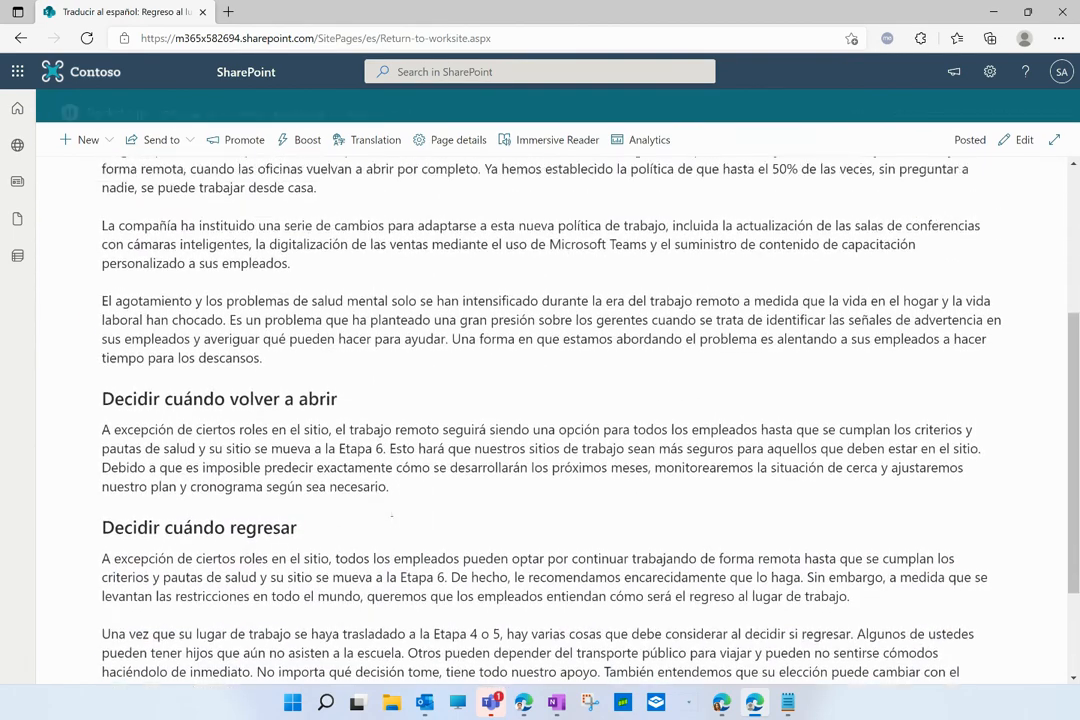
scroll(391, 517, up, 3)
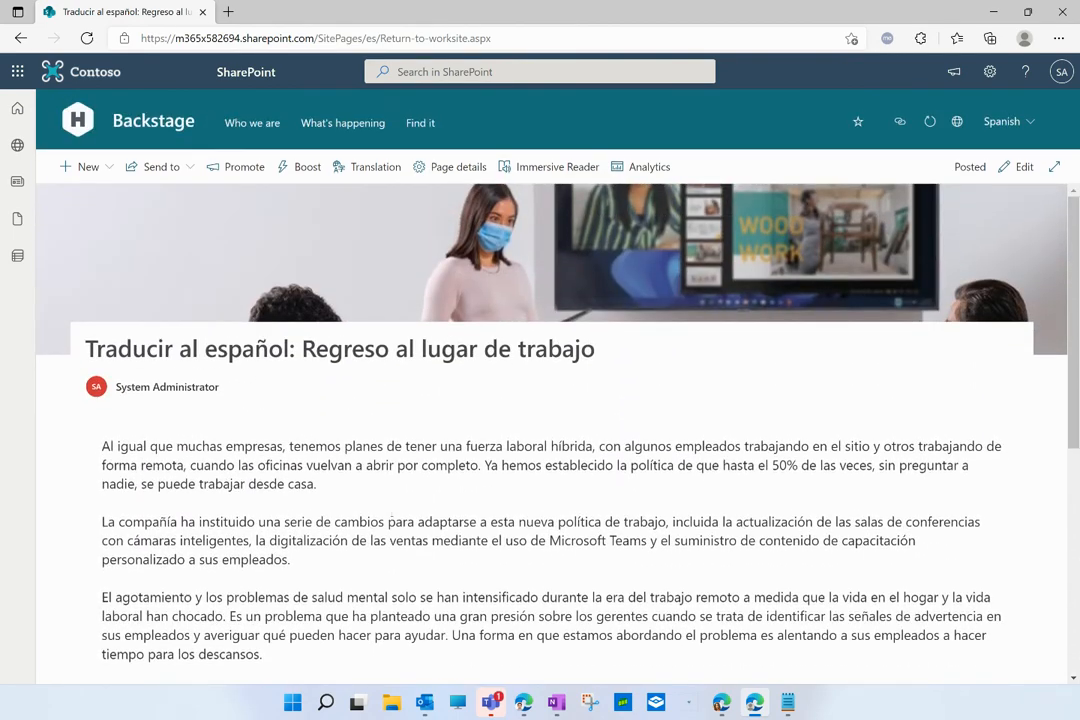
scroll(390, 520, down, 3)
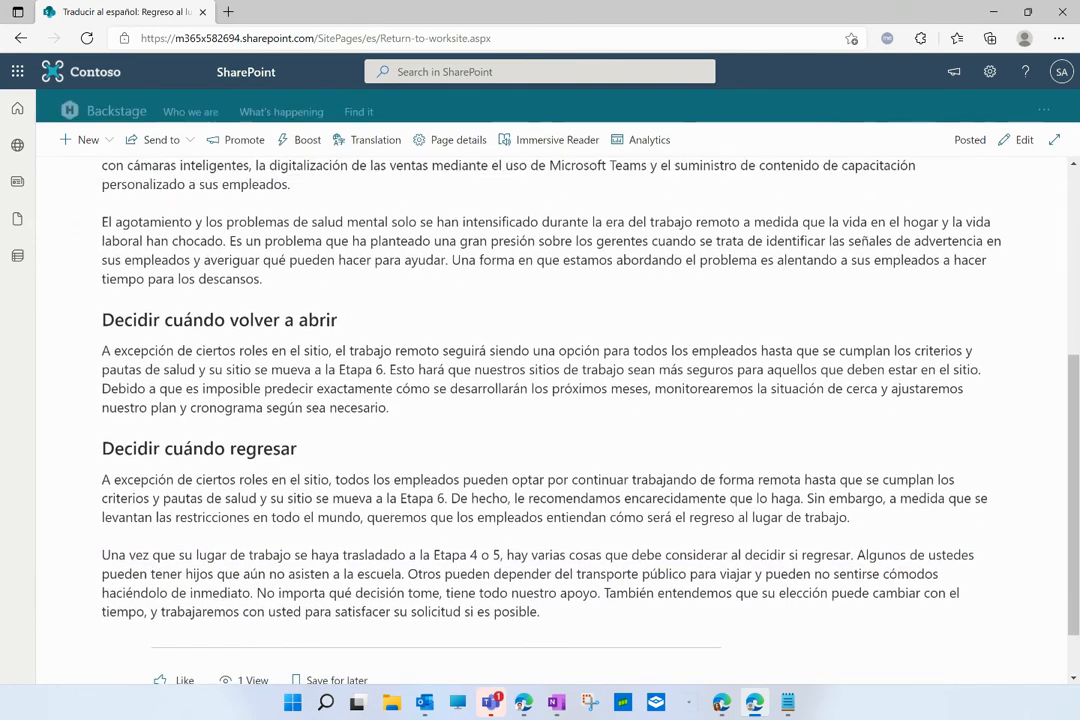